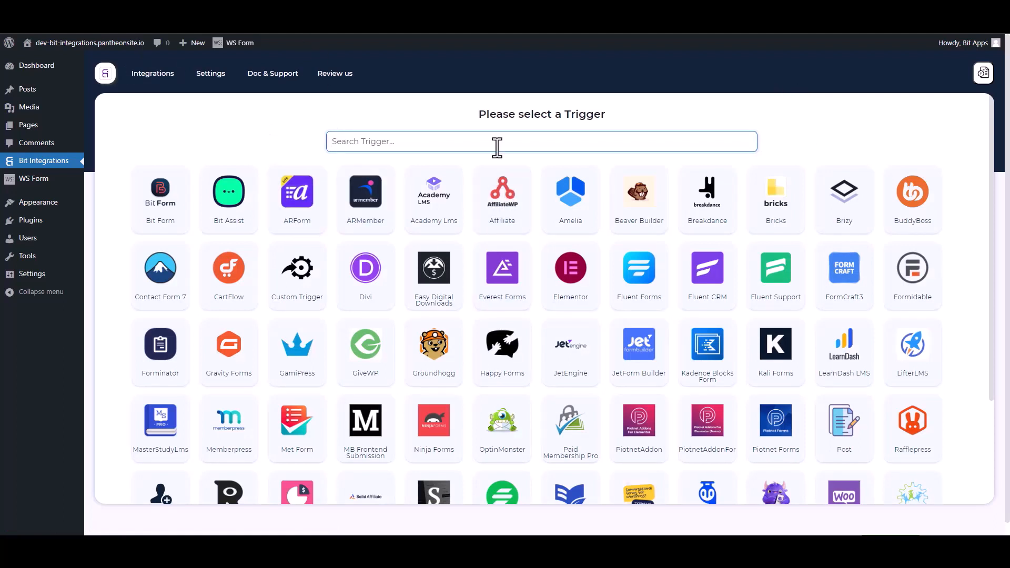
Search triggers for 'ws' and pick WS Form as the integration trigger.
type("ws")
left_click(529, 209)
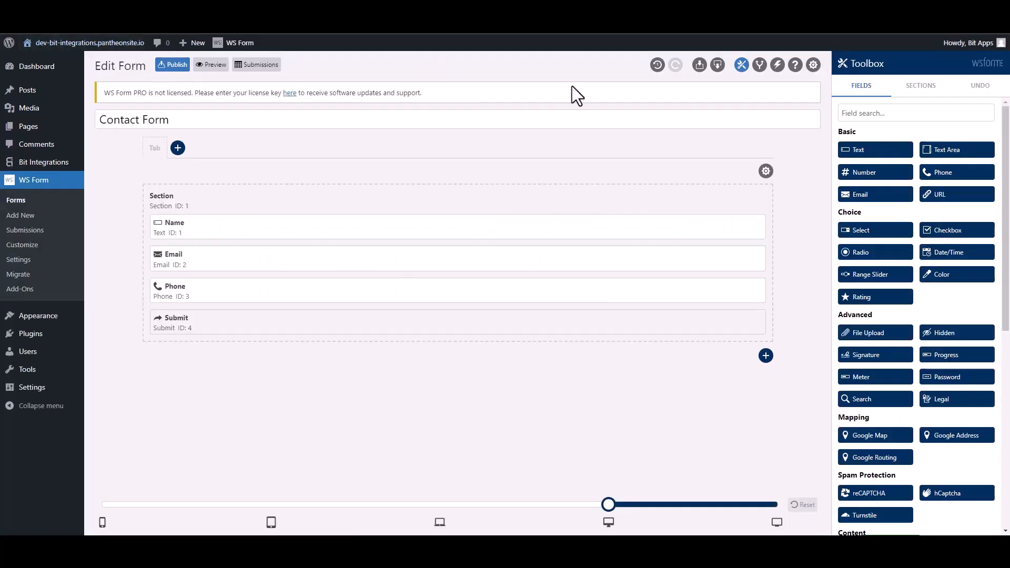
Add a Contact Form action named 'Bit Integrations' that runs a WordPress hook of type Action (do_action).
left_click(777, 65)
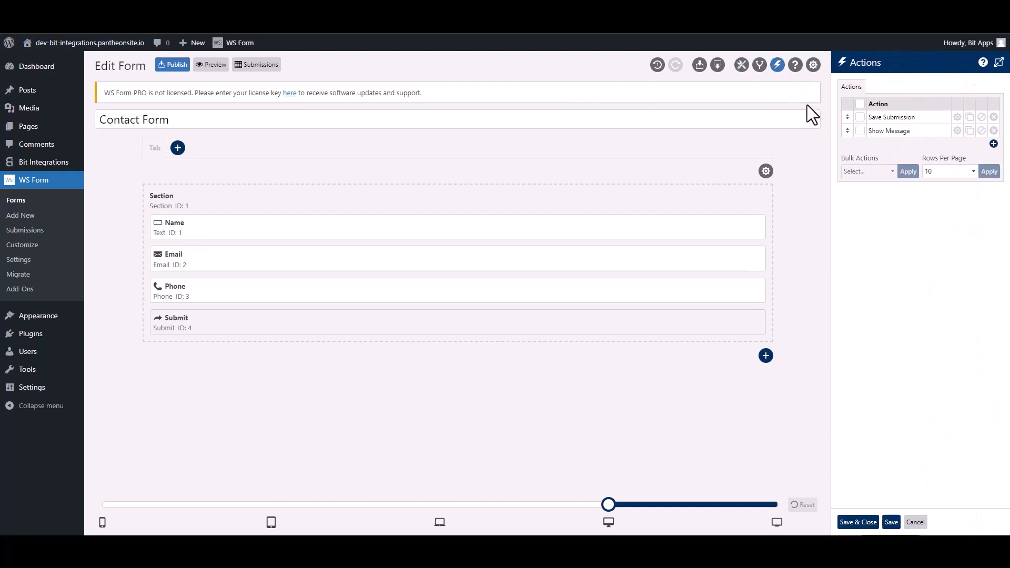
left_click(993, 143)
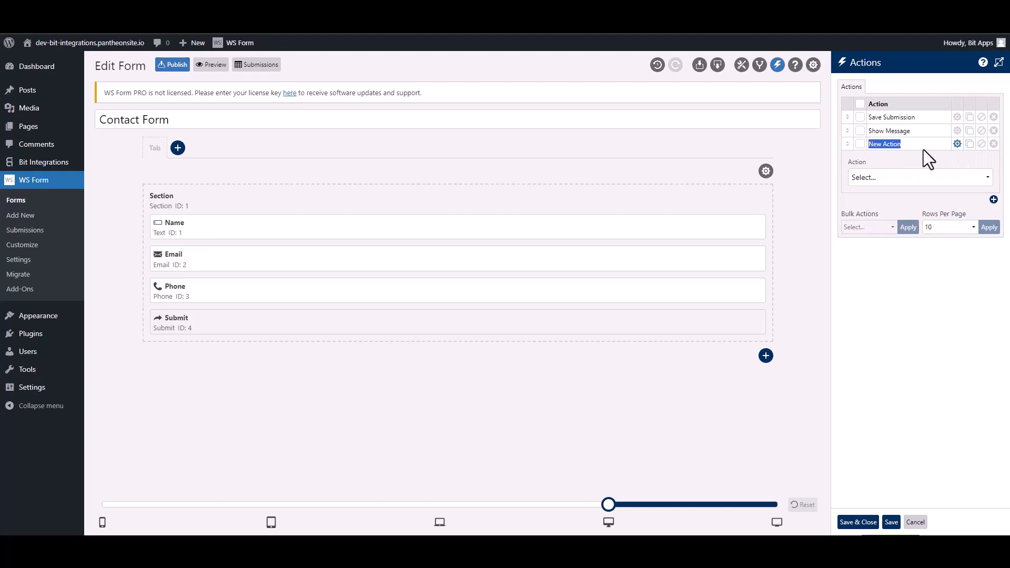
type("Bit Integra")
left_click(905, 178)
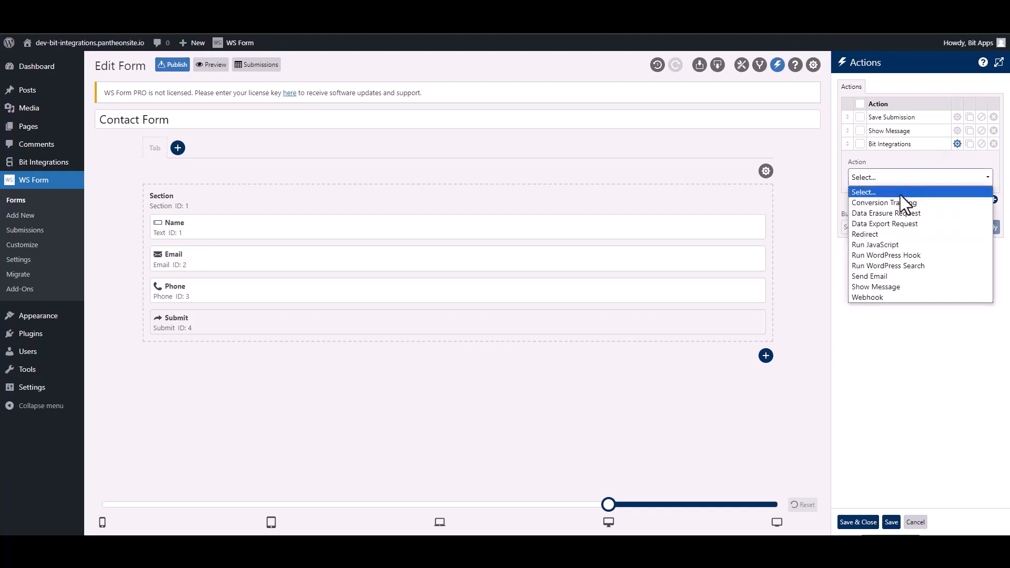
left_click(917, 255)
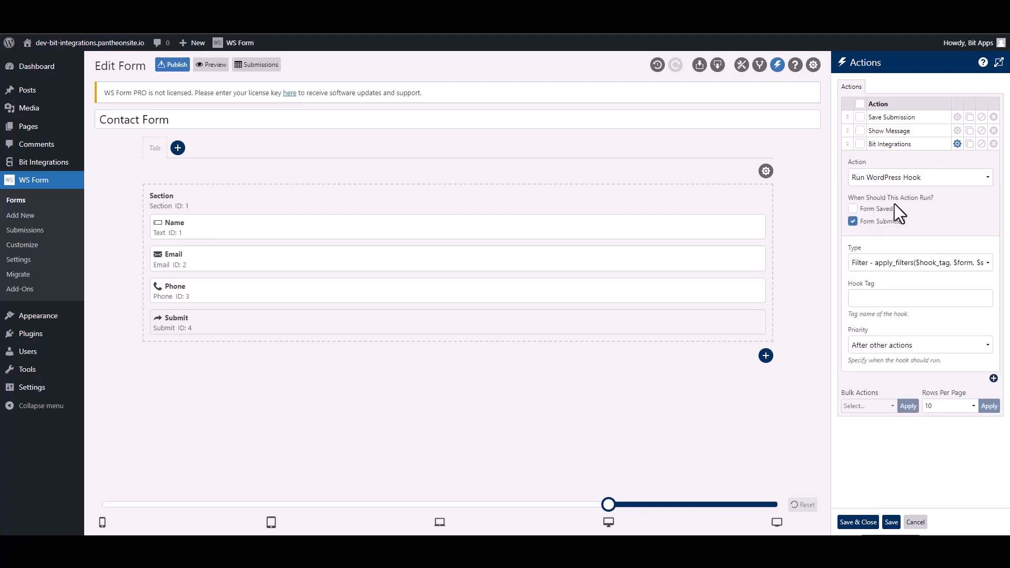
left_click(875, 265)
left_click(879, 288)
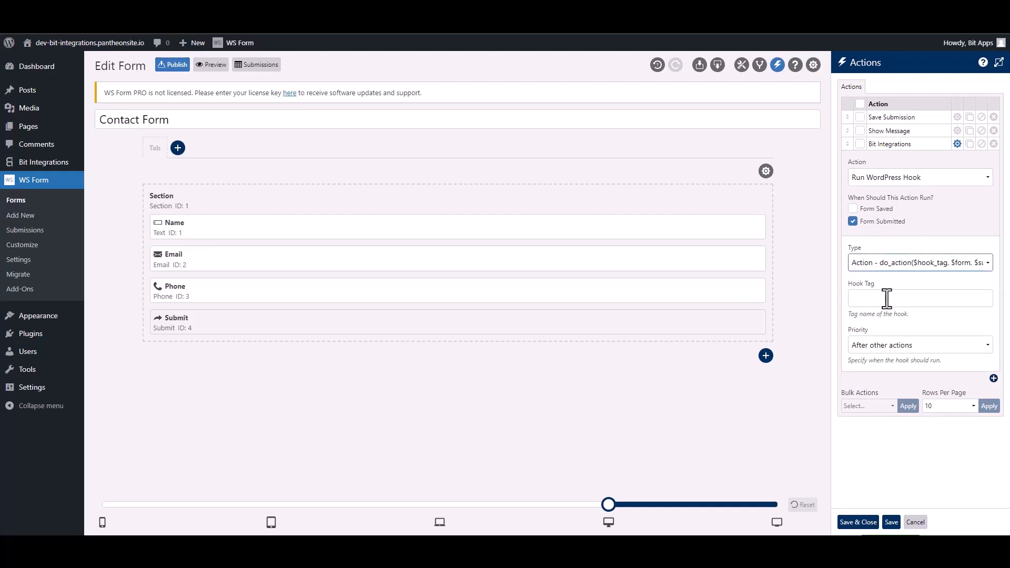
left_click(887, 298)
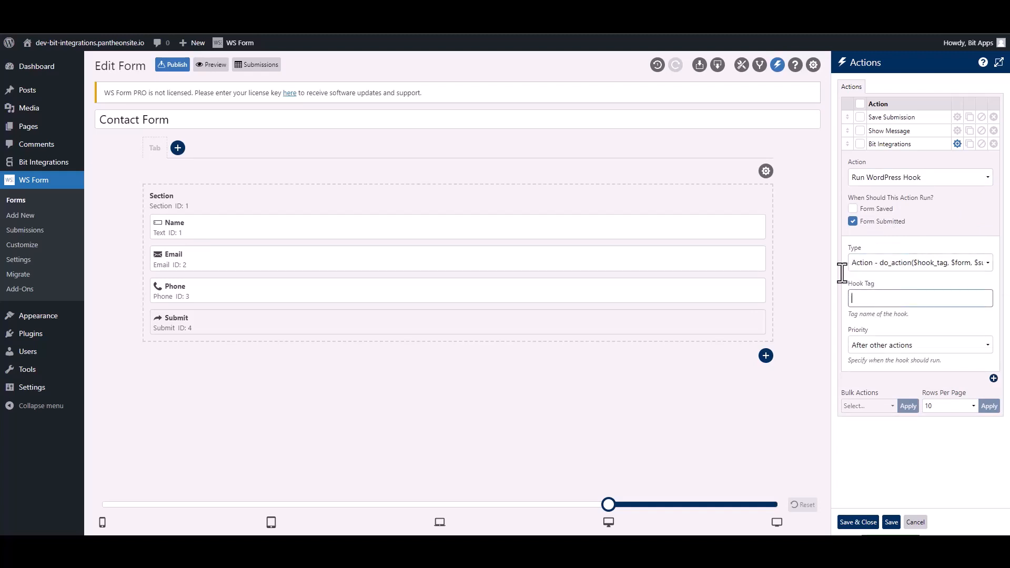
Copy hook tag ws_form_action_for_bi from Bit Integrations into Hook Tag and save the action.
left_click(294, 10)
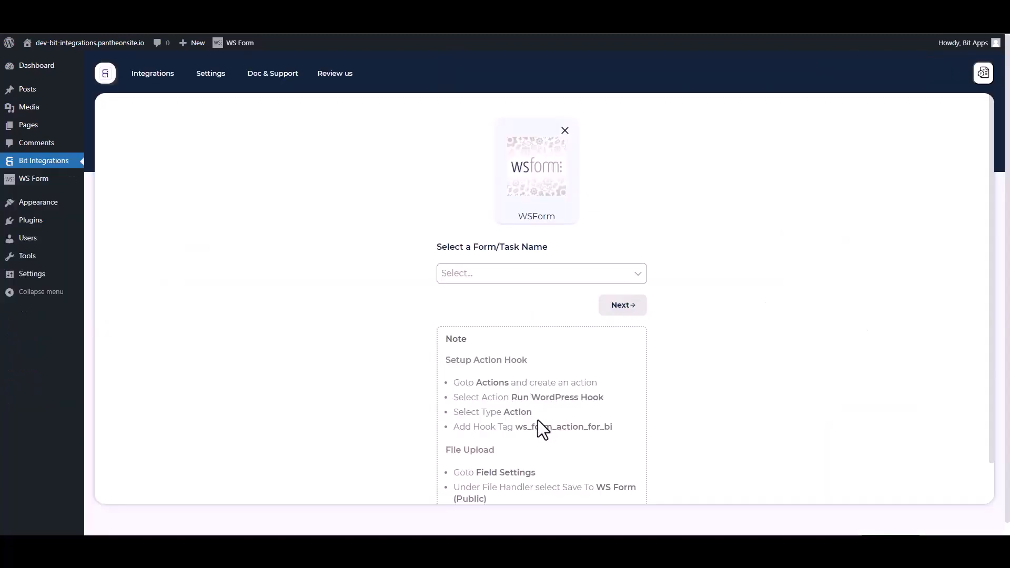
left_click_drag(619, 434, 521, 427)
key("ctrl+c")
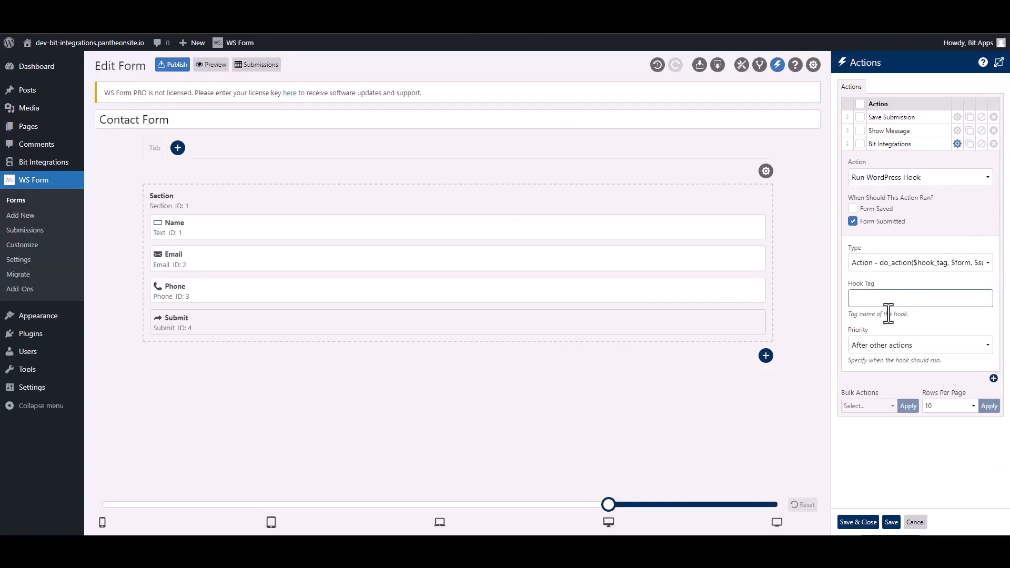
left_click(886, 303)
key("ctrl+v")
left_click(859, 523)
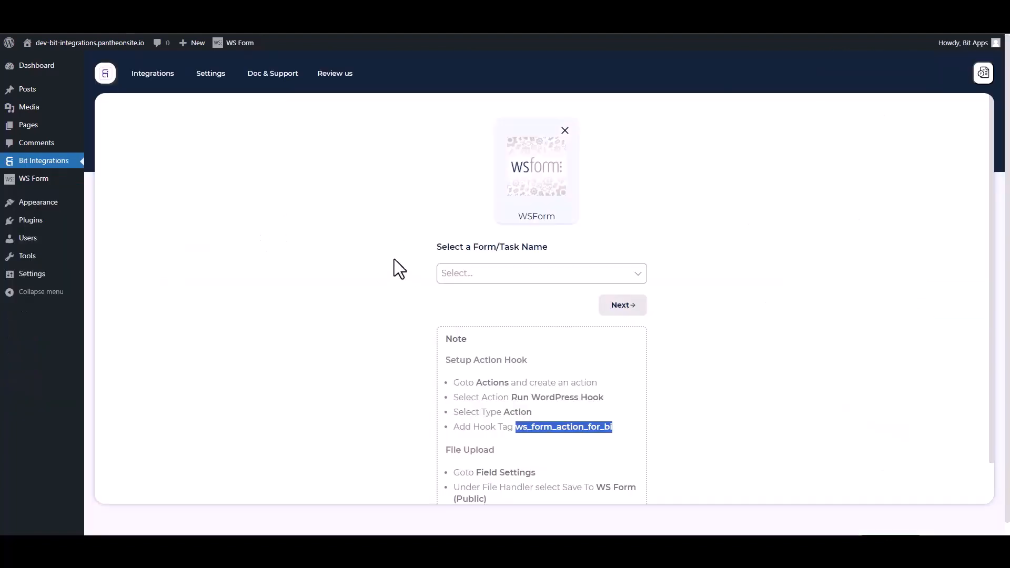
left_click(374, 247)
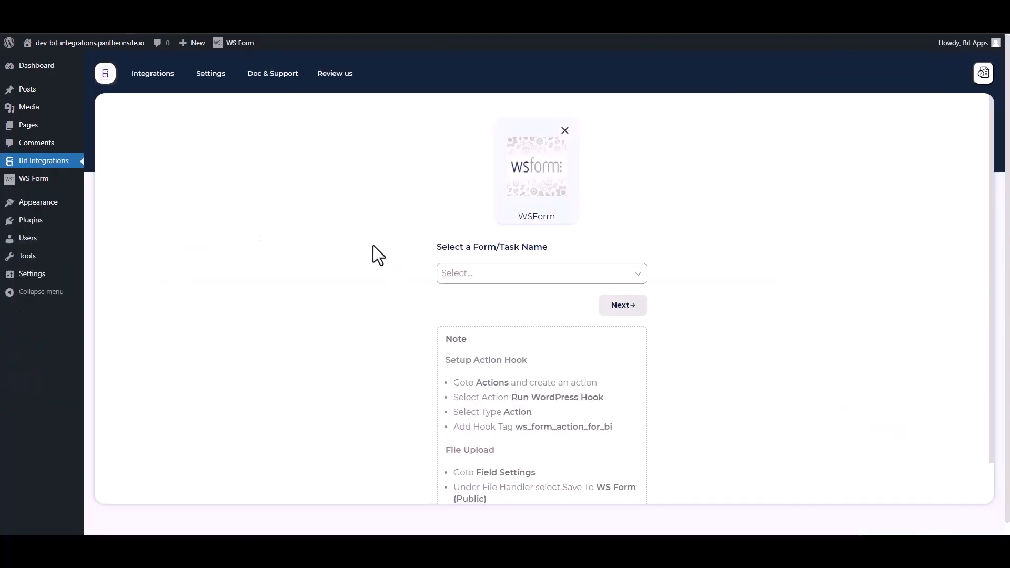
Select Contact Form as the trigger form, continue, and filter the actions by 'sales'.
left_click(492, 273)
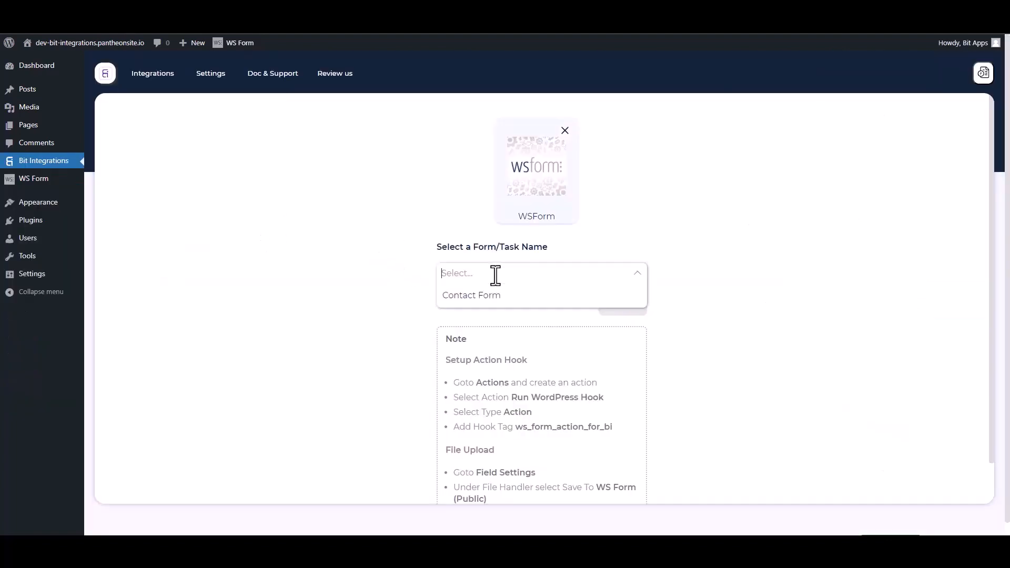
left_click(470, 296)
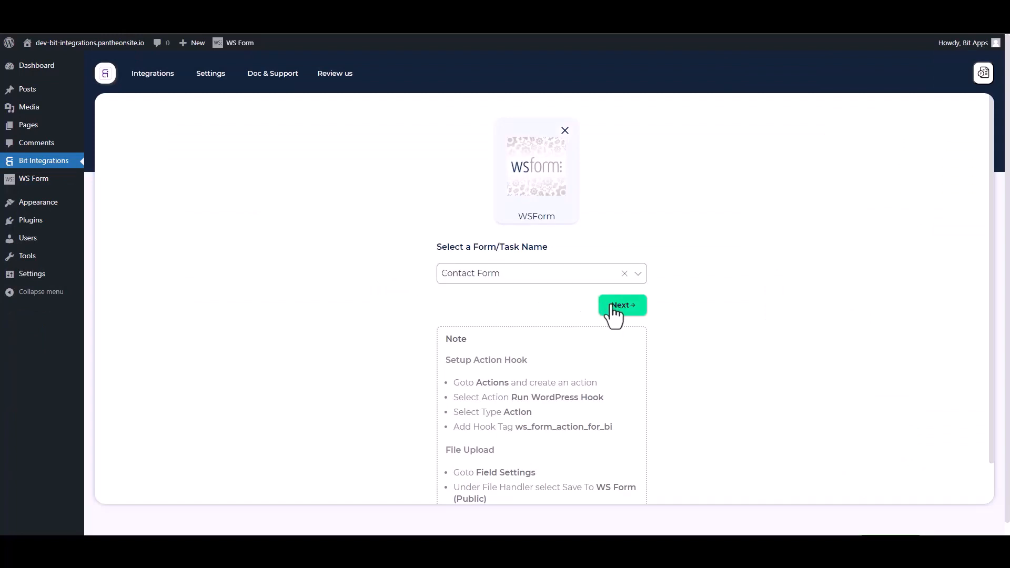
left_click(606, 305)
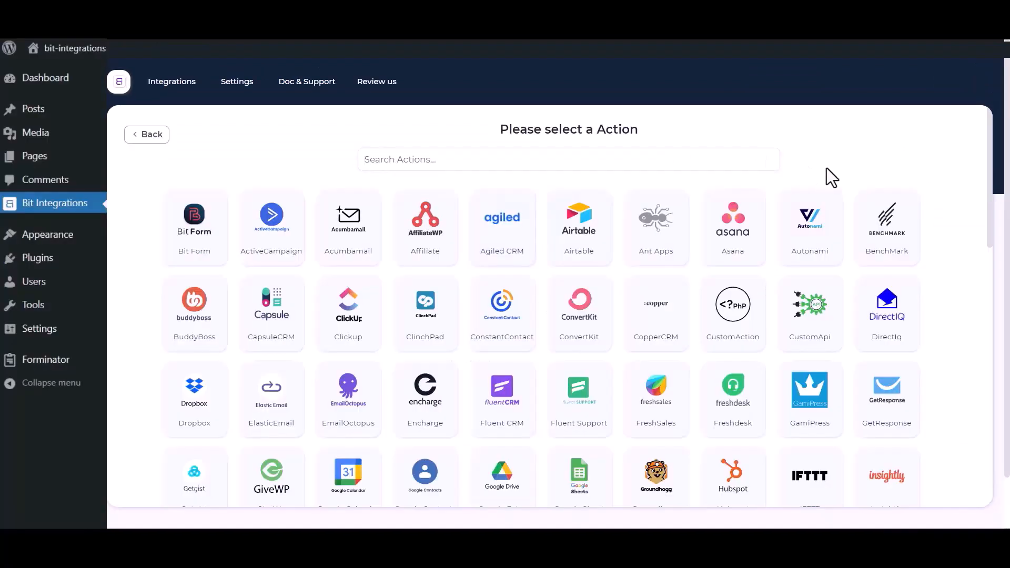
left_click(688, 161)
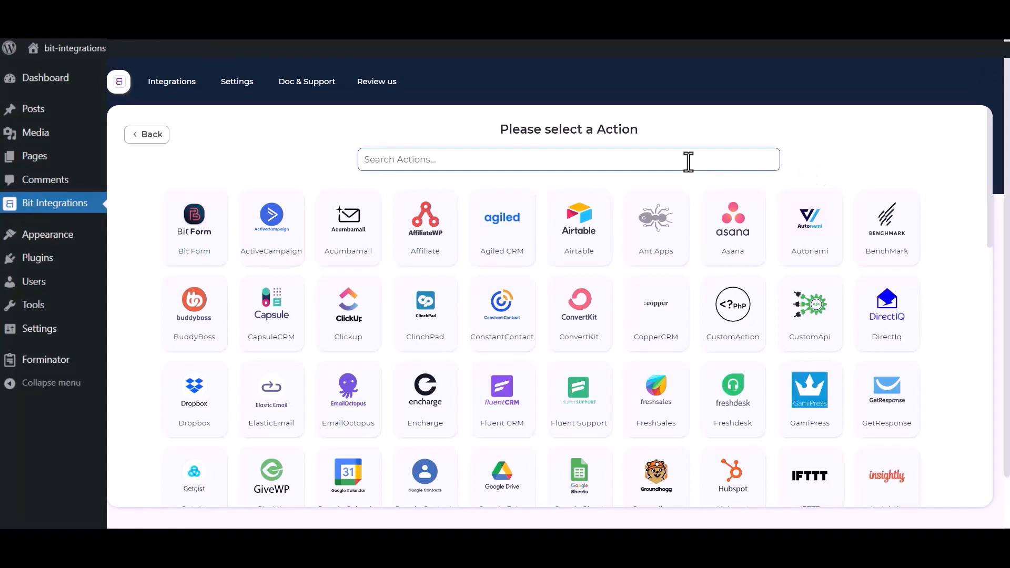
type("sales")
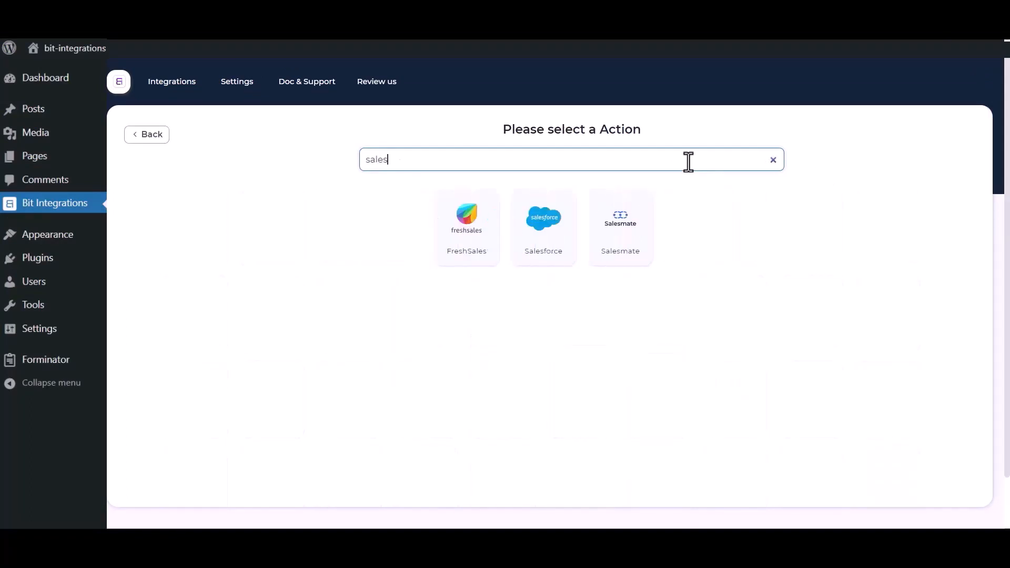
Choose Salesforce as the action and review its Integration Name, Client id and Client secret fields.
left_click(535, 246)
left_click(357, 199)
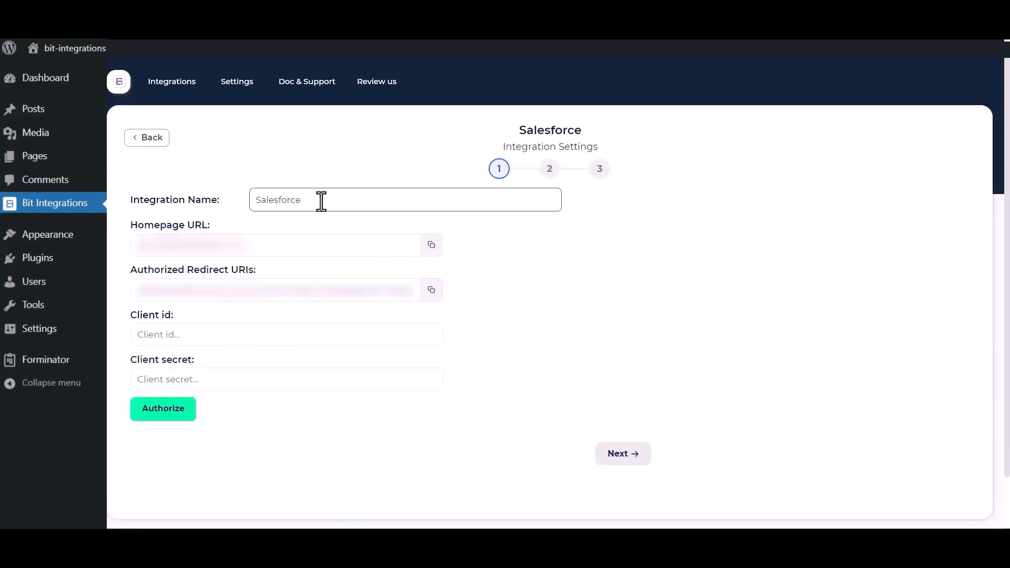
left_click_drag(329, 200, 248, 200)
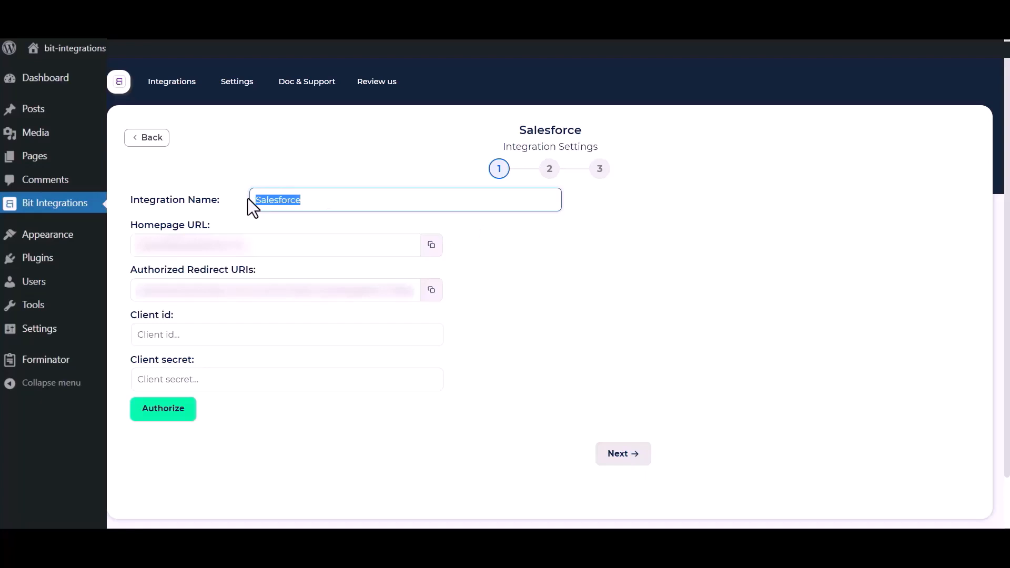
left_click(614, 369)
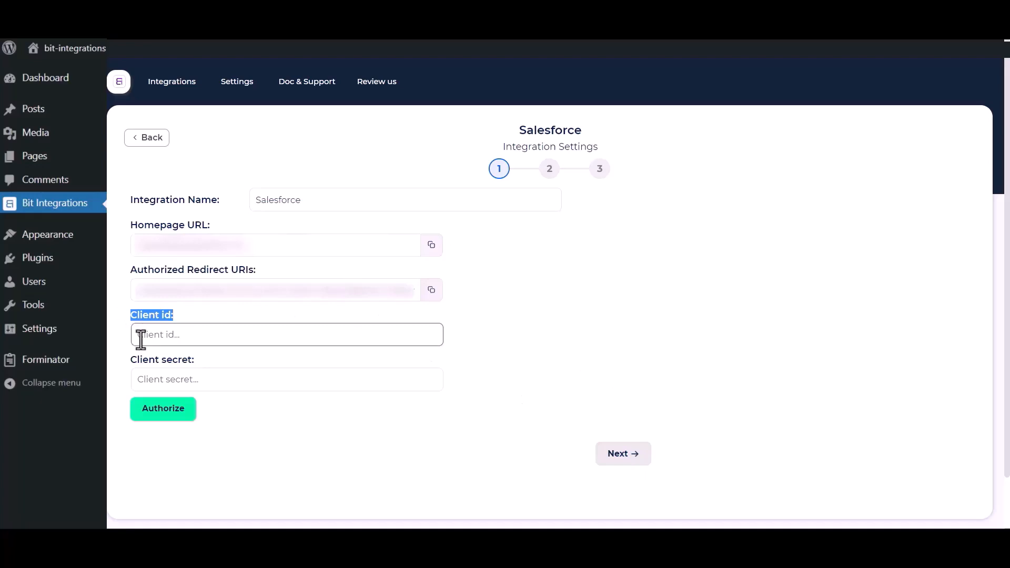
left_click_drag(129, 359, 182, 365)
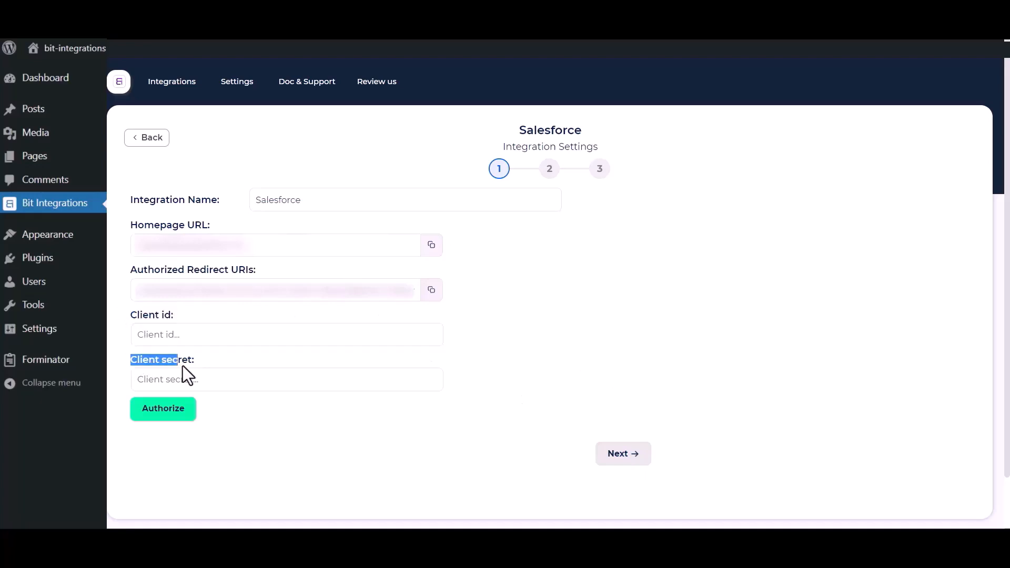
left_click(539, 348)
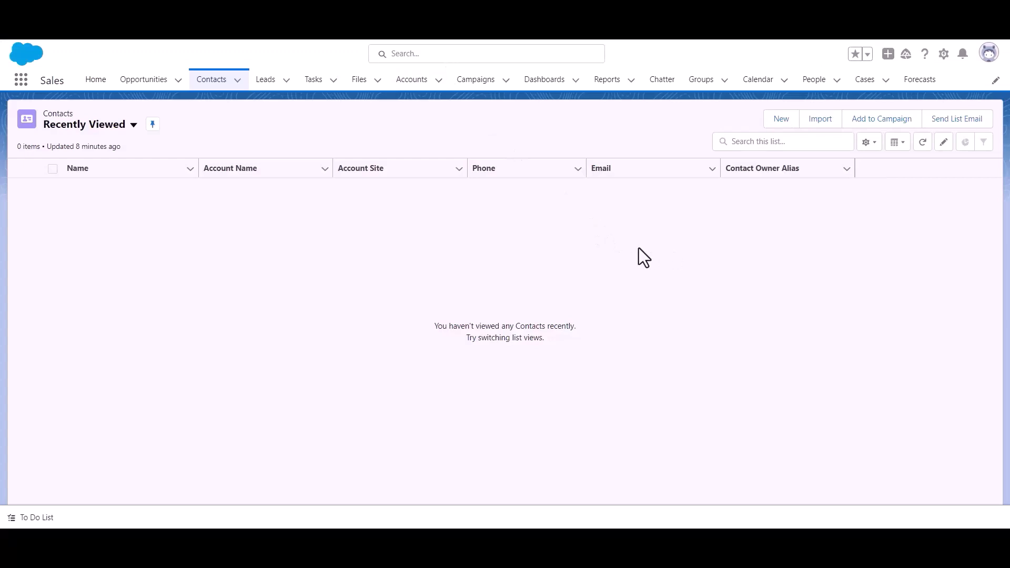
Go from the gear menu to Setup > Platform Tools > Apps > App Manager.
left_click(945, 55)
left_click(914, 103)
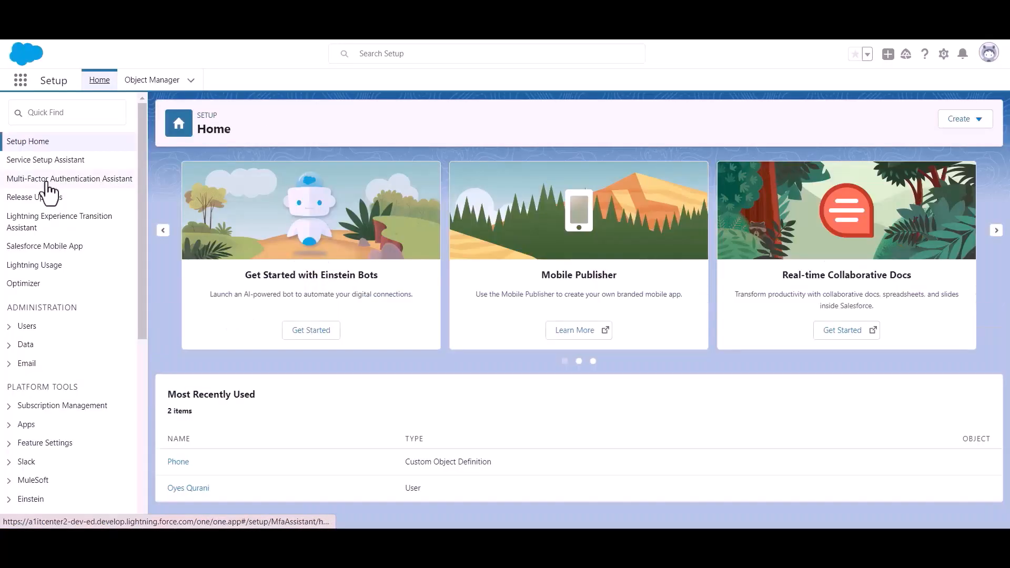
scroll(63, 225, "down", 3)
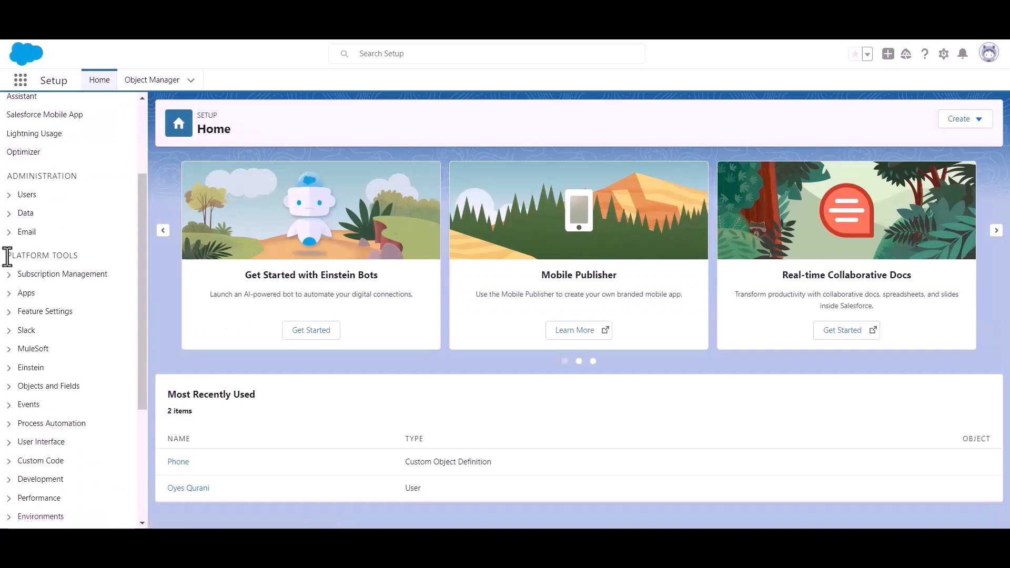
left_click_drag(8, 256, 102, 258)
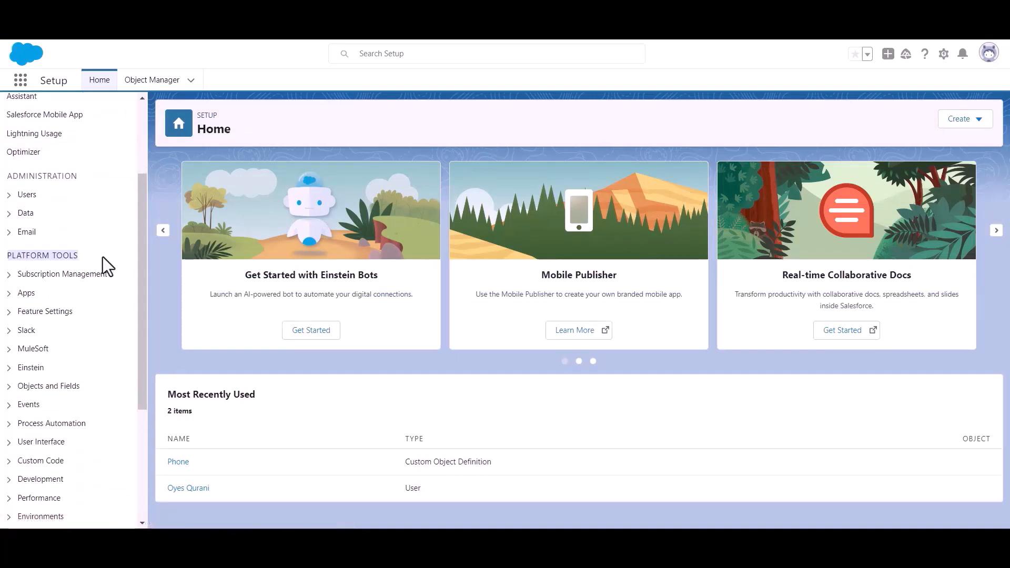
left_click(10, 293)
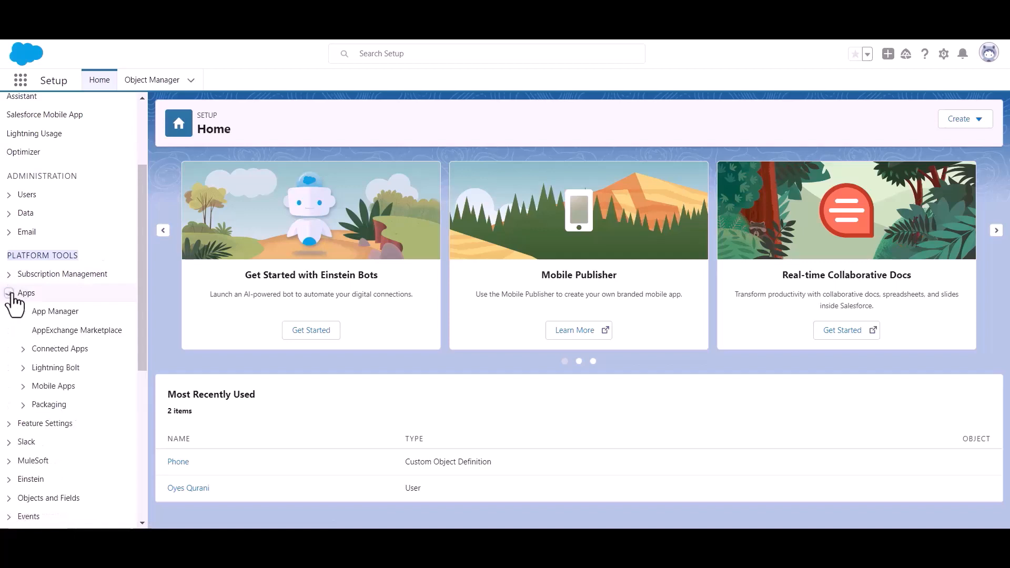
left_click(59, 316)
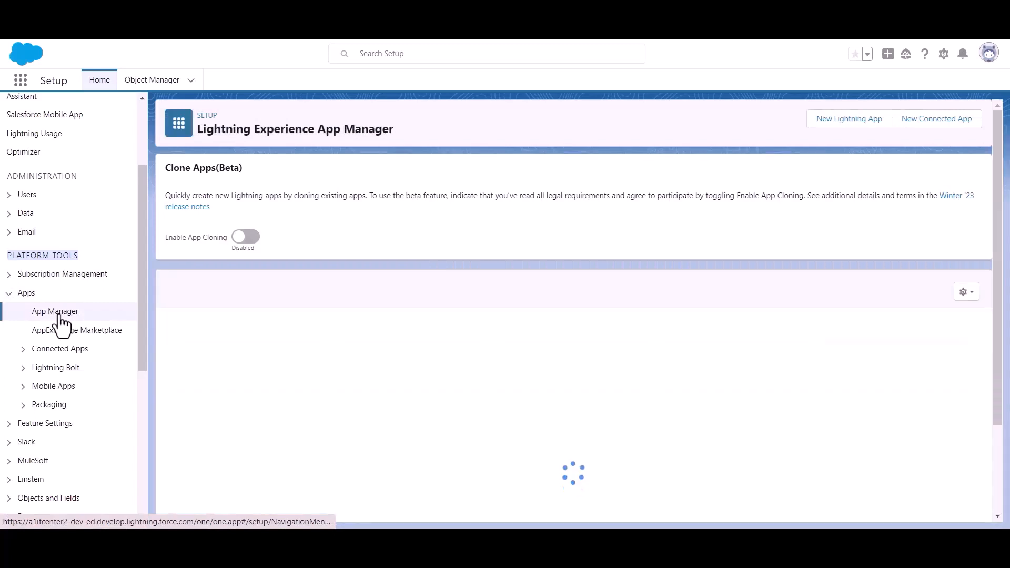
Start a new connected app named 'Bit Apps' and paste in the contact e-mail.
left_click(929, 126)
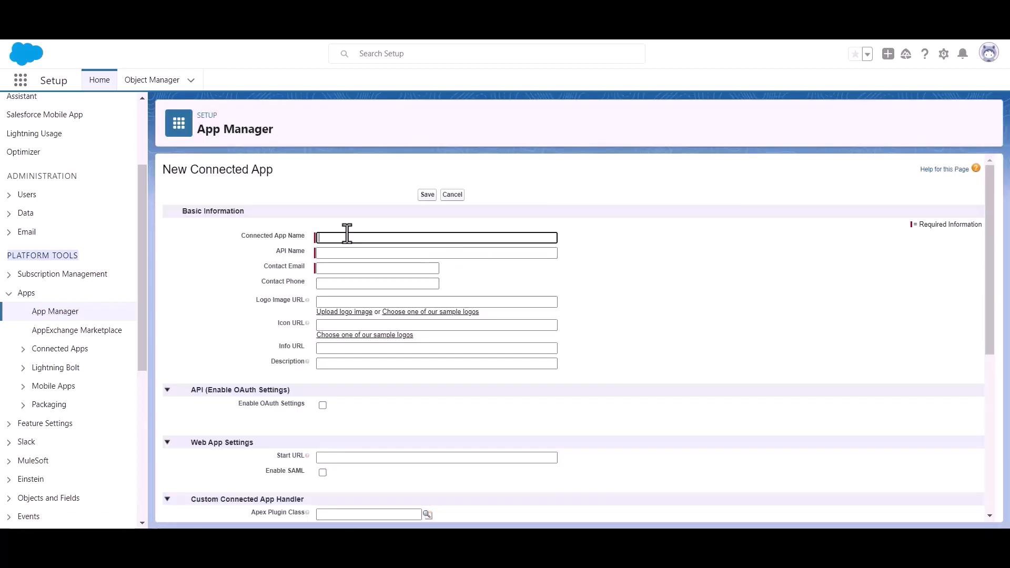
type("Bit Apps")
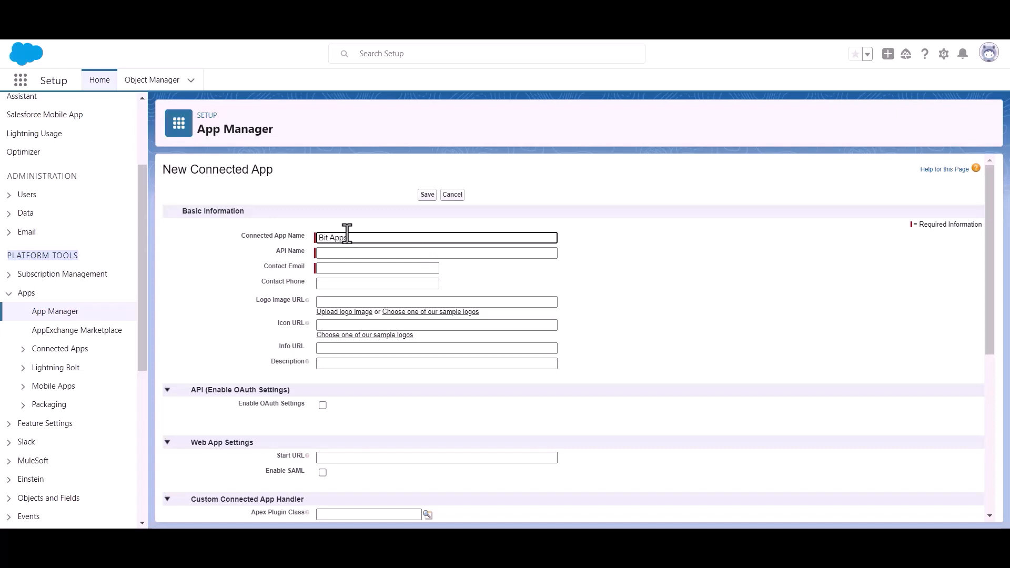
left_click(353, 268)
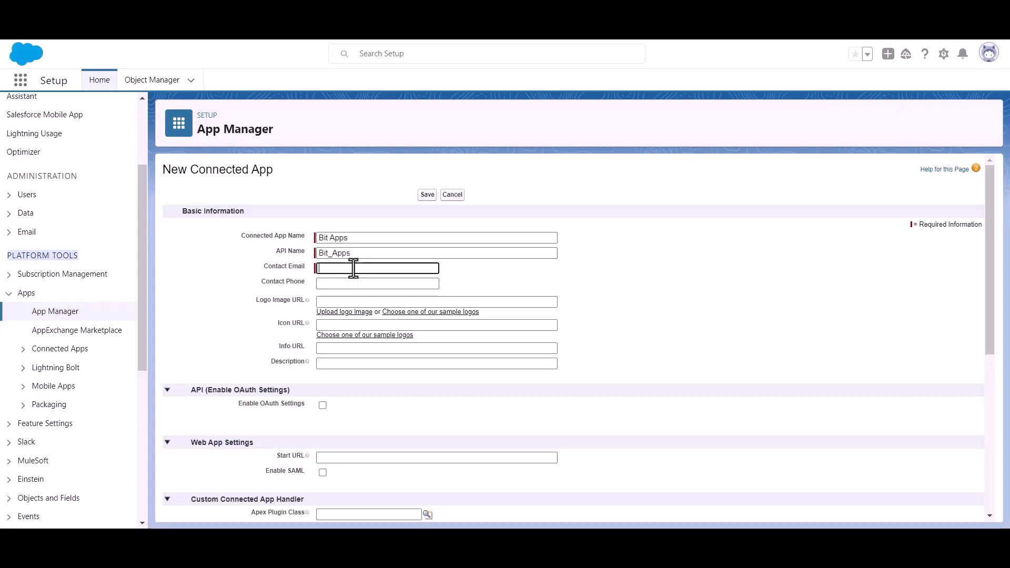
key("ctrl+v")
left_click(492, 273)
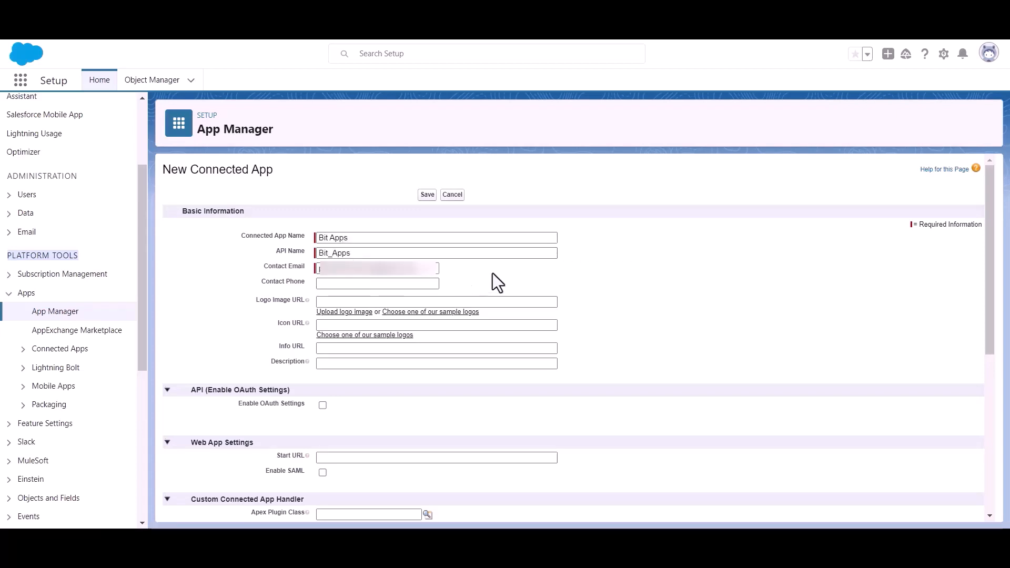
Tick Enable OAuth Settings for the Bit Apps connected app.
scroll(492, 271, "down", 1)
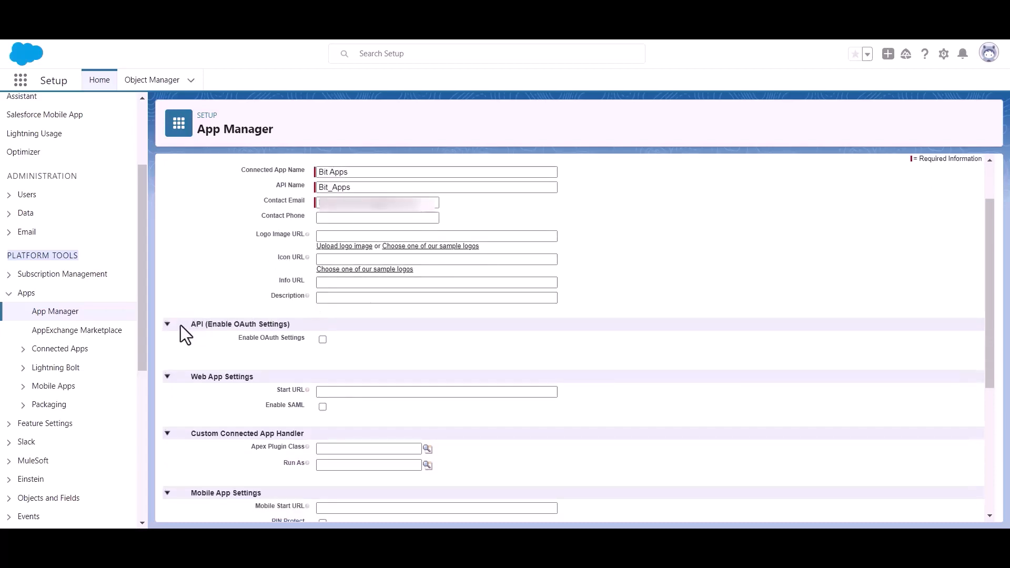
left_click_drag(209, 322, 305, 321)
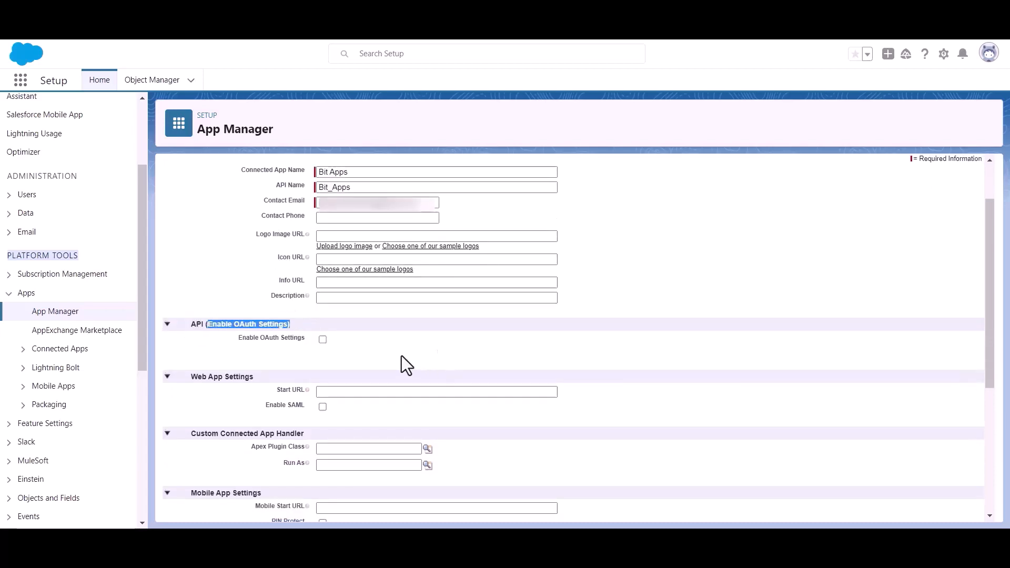
left_click(321, 349)
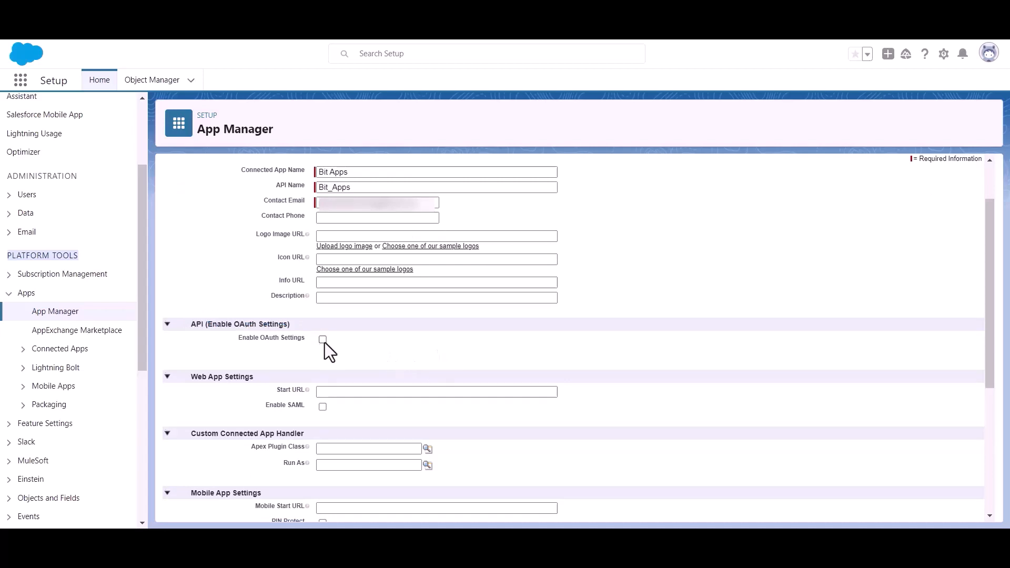
left_click(322, 339)
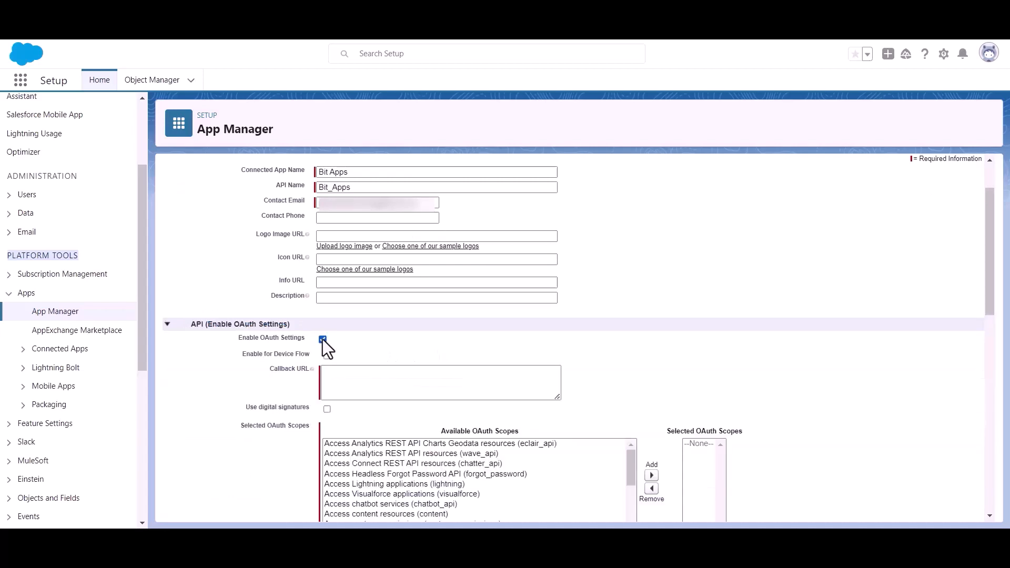
Paste the Bit Integrations authorized redirect URI as the app's Callback URL.
scroll(333, 343, "down", 1)
left_click(354, 310)
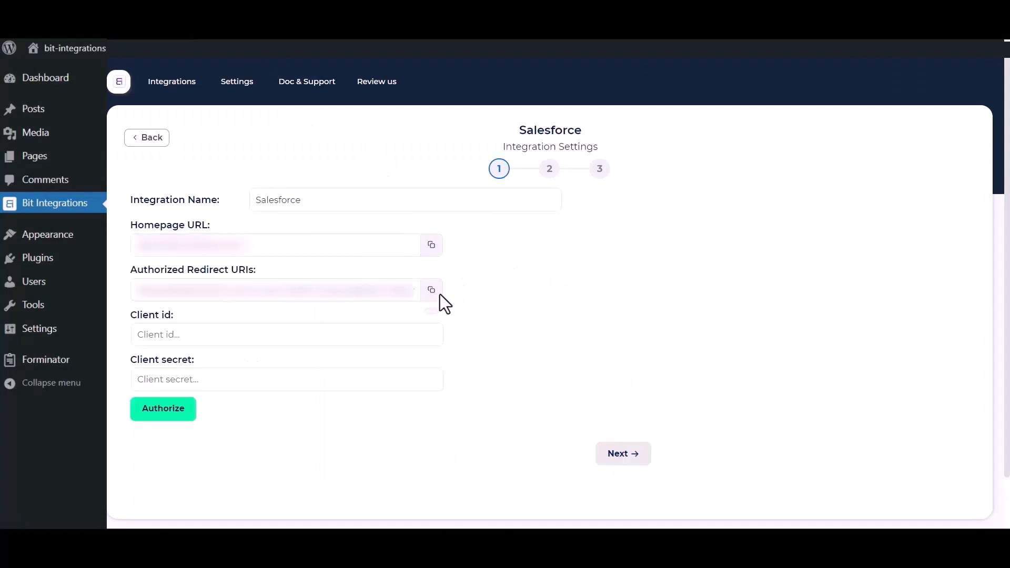
left_click(431, 291)
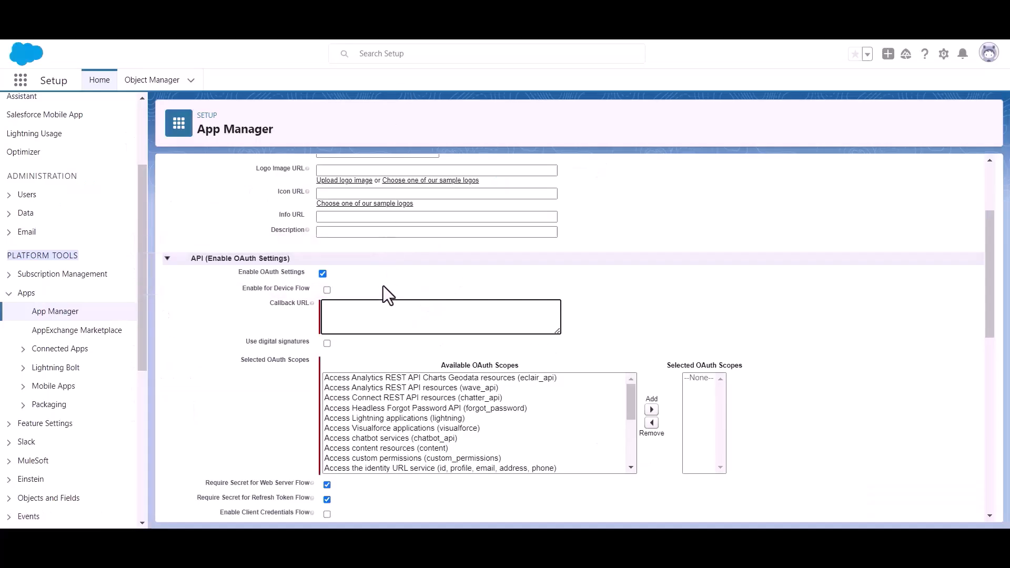
key("ctrl+v")
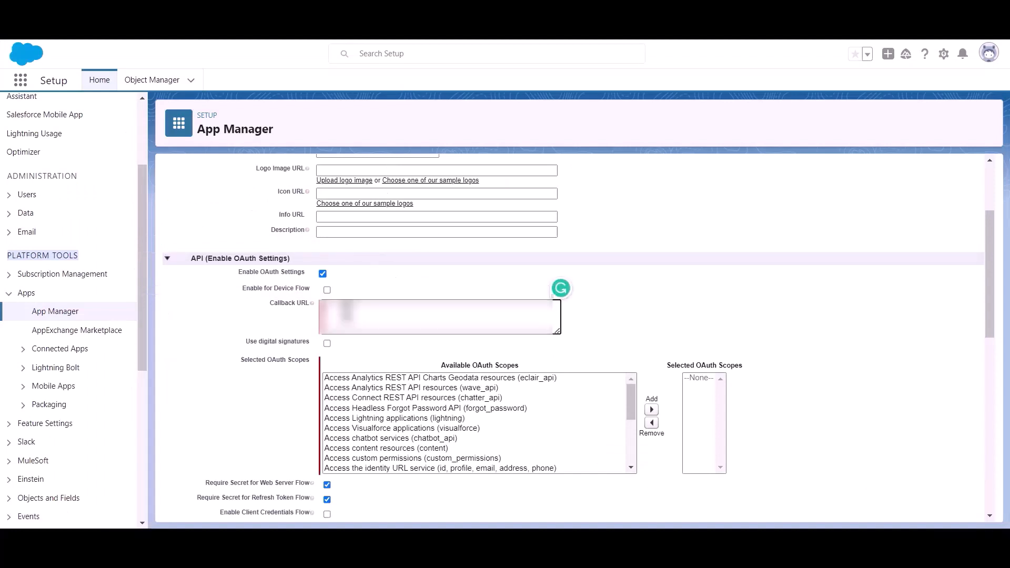
Add 'Full access (full)' to Selected OAuth Scopes and save the connected app.
left_click_drag(239, 361, 254, 362)
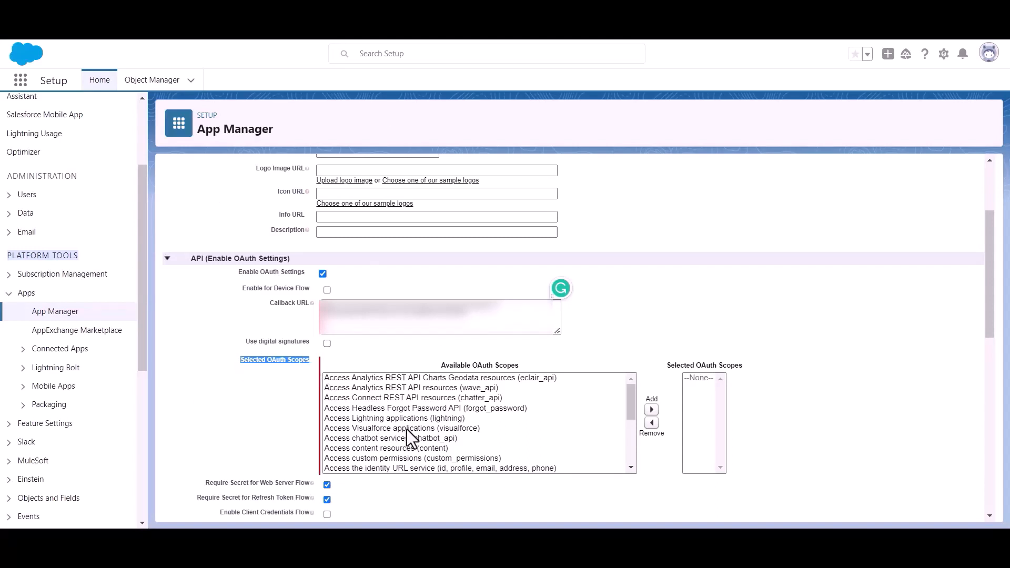
scroll(453, 431, "down", 8)
scroll(446, 424, "up", 2)
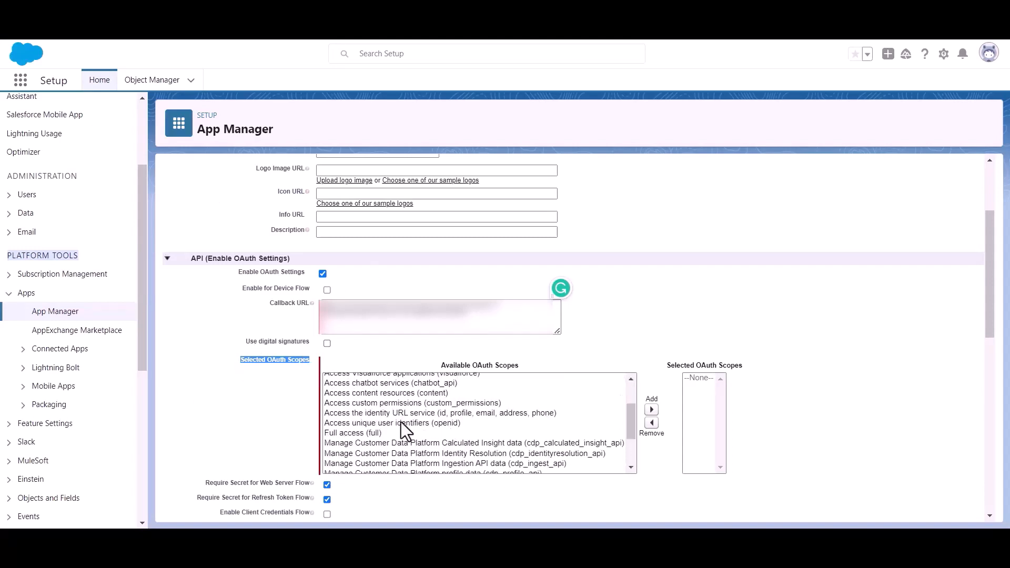
left_click(340, 433)
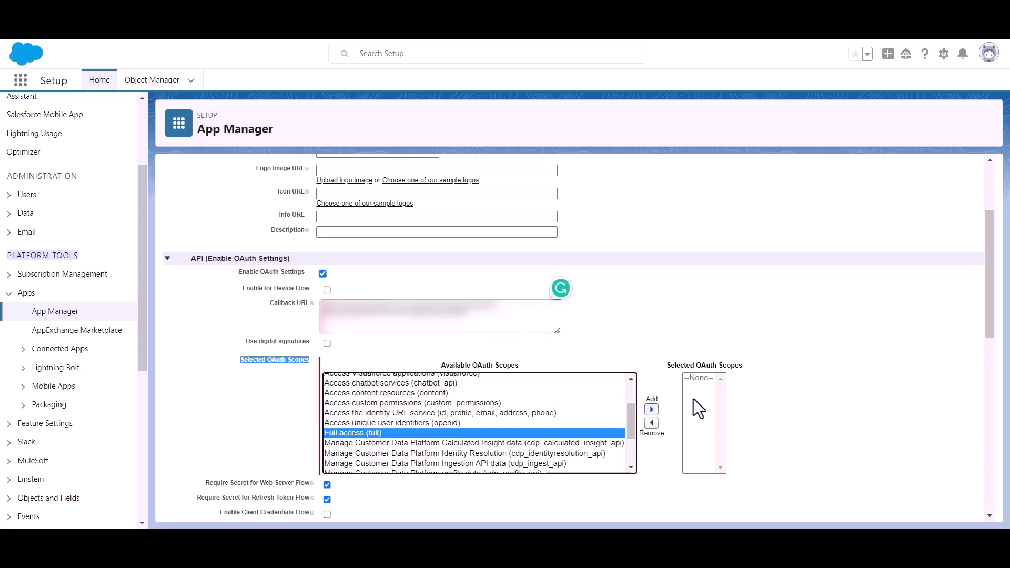
left_click(651, 410)
scroll(504, 380, "down", 3)
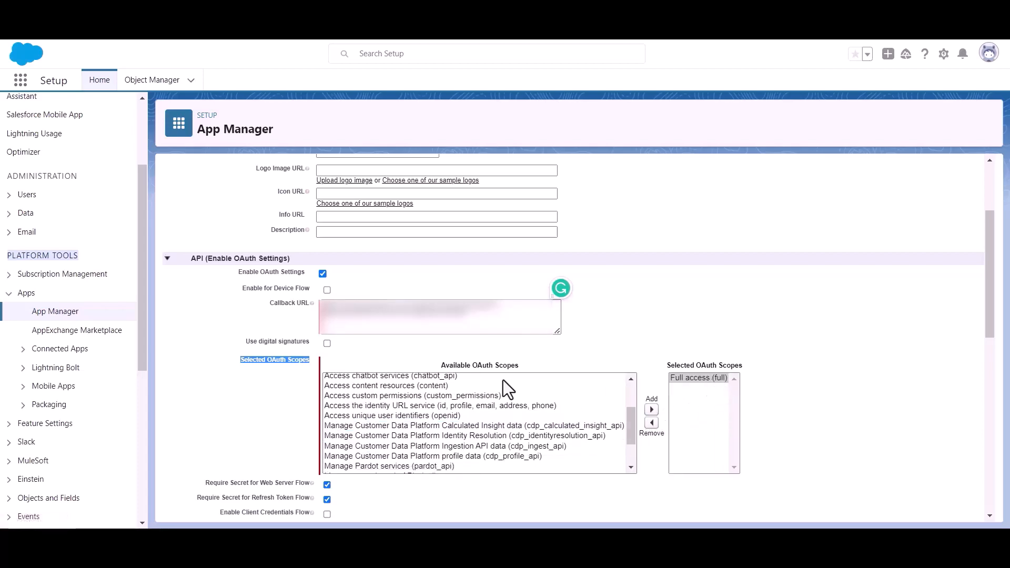
scroll(343, 386, "down", 10)
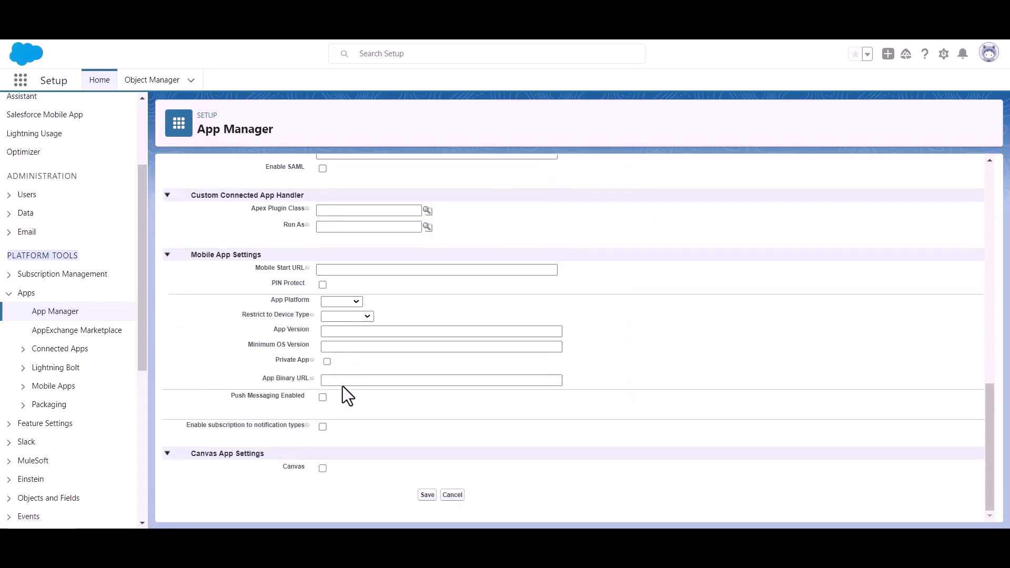
left_click(427, 496)
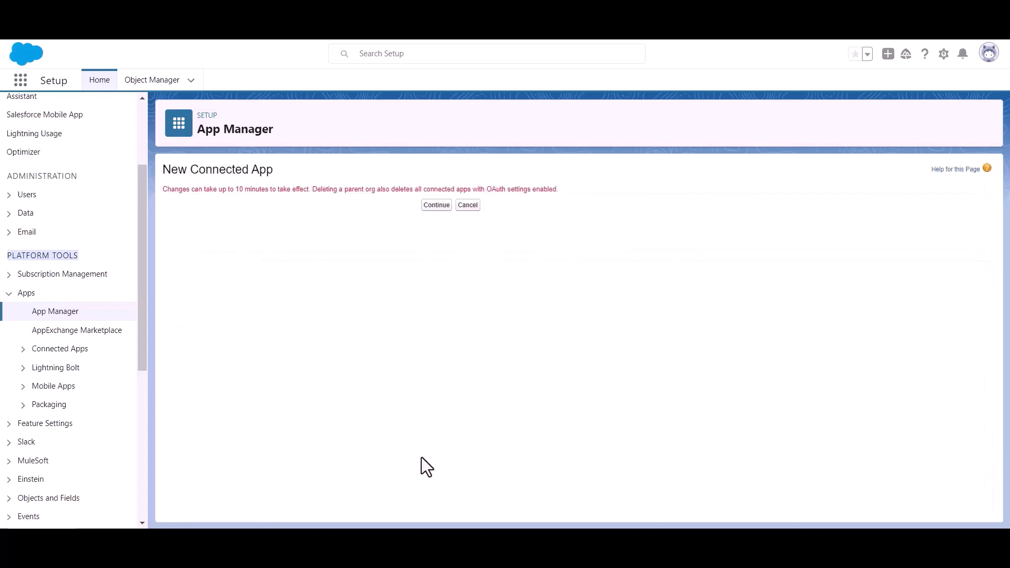
Continue past the 10-minute notice and choose Manage Consumer Details on the Bit Apps page.
left_click(427, 206)
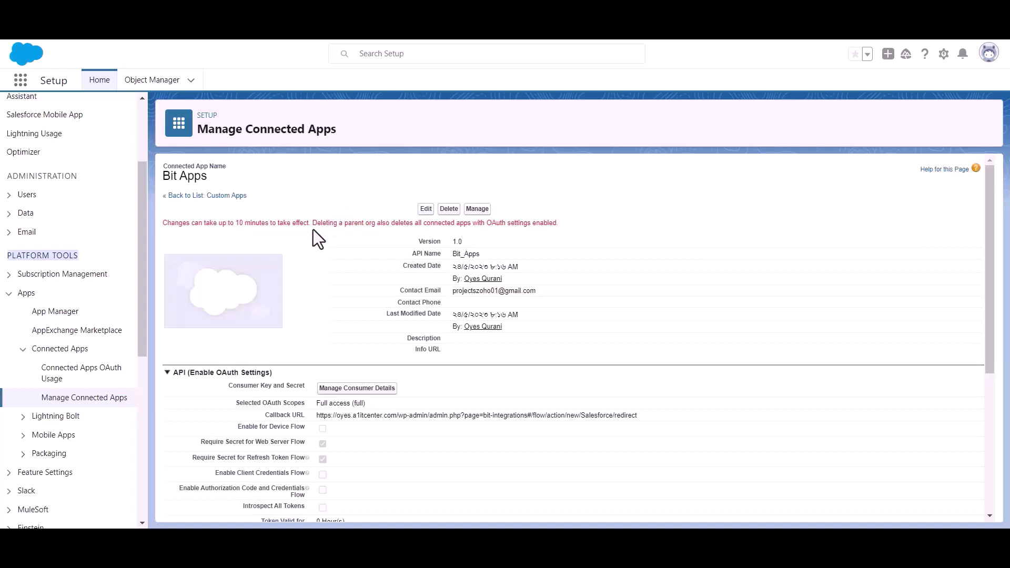
triple_click(259, 226)
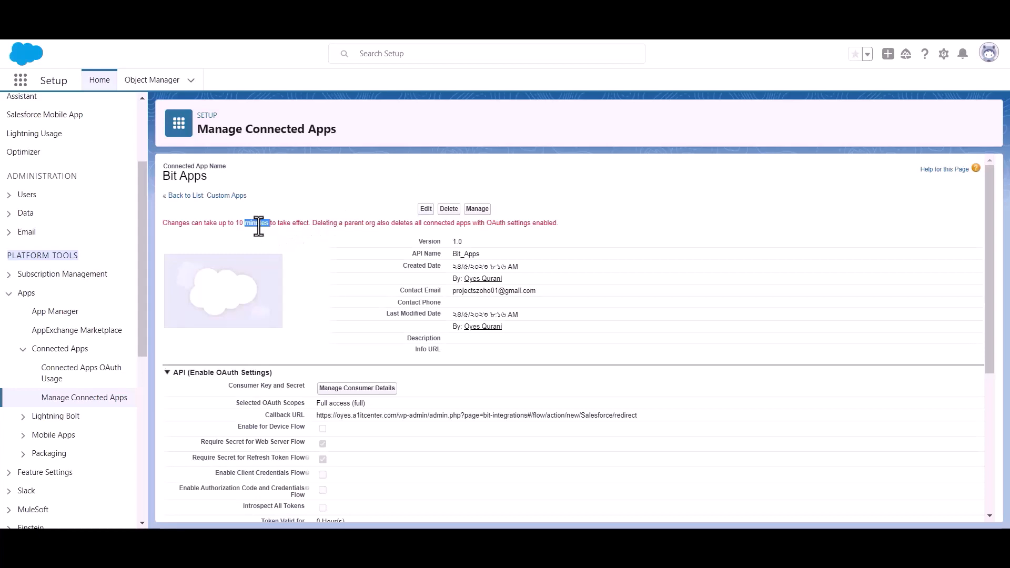
left_click(320, 231)
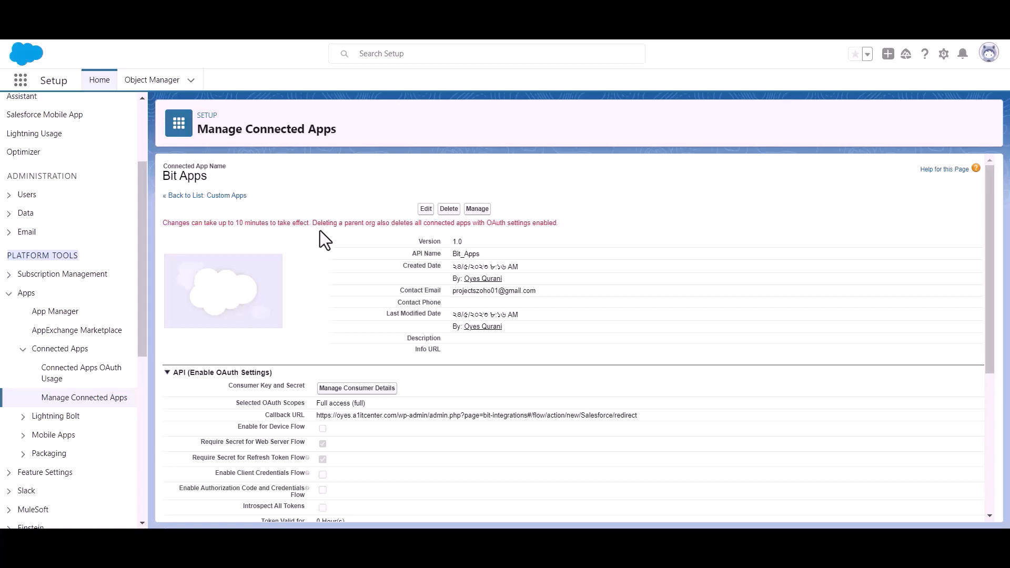
scroll(320, 231, "down", 1)
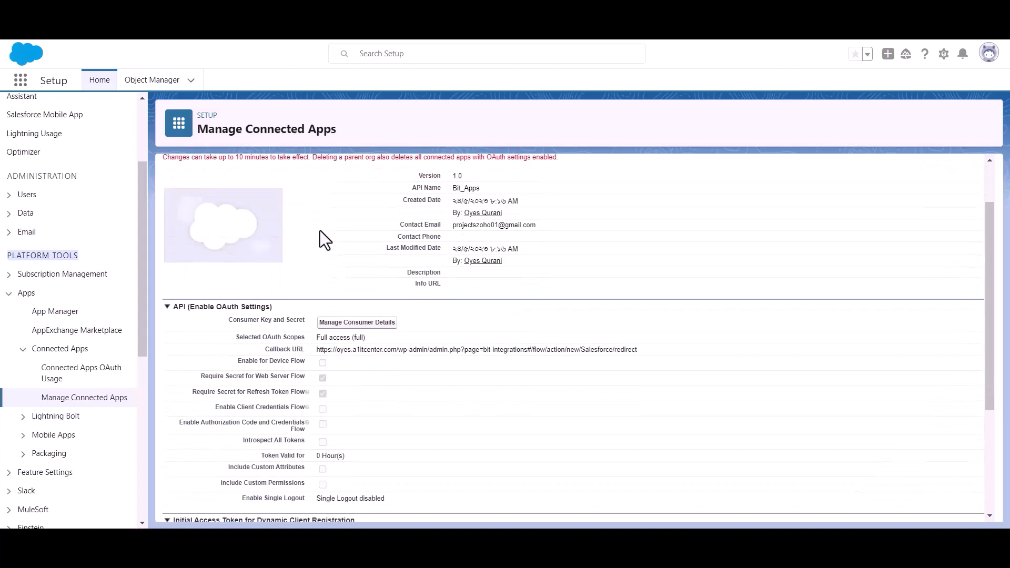
left_click(355, 324)
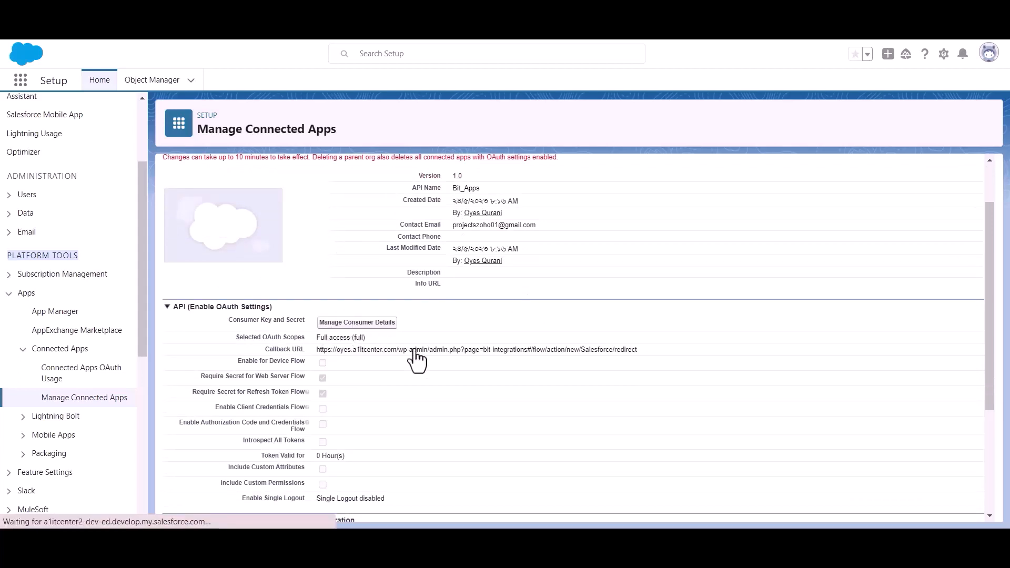
left_click(479, 384)
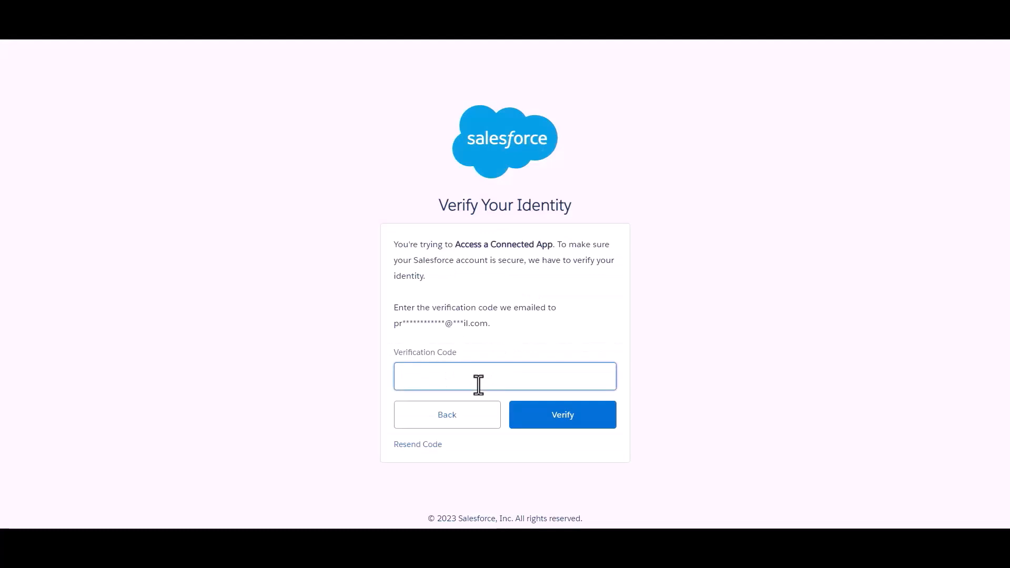
Paste the emailed verification code and verify your identity.
left_click(526, 331)
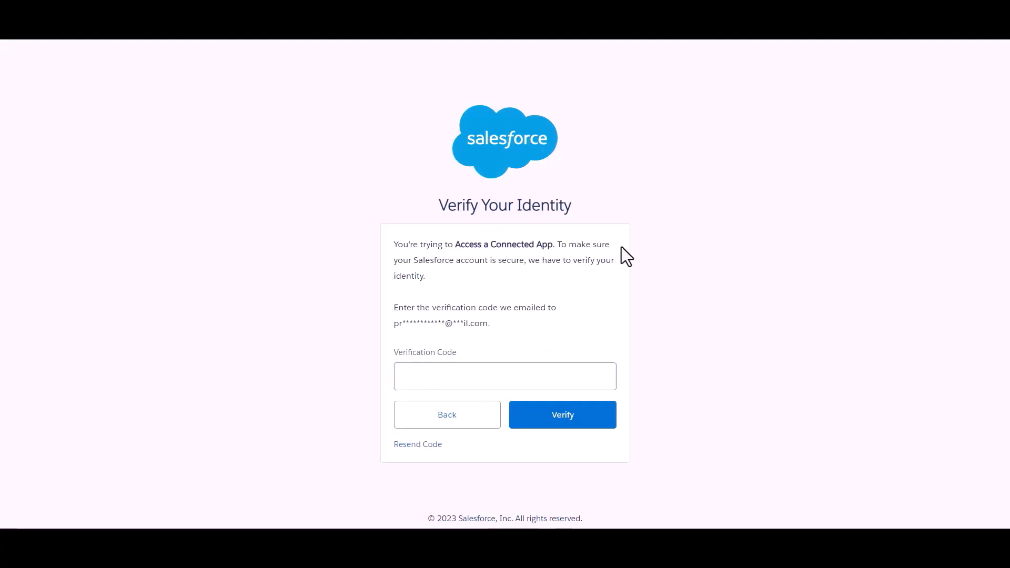
left_click(521, 375)
key("ctrl+v")
left_click(547, 338)
left_click(570, 422)
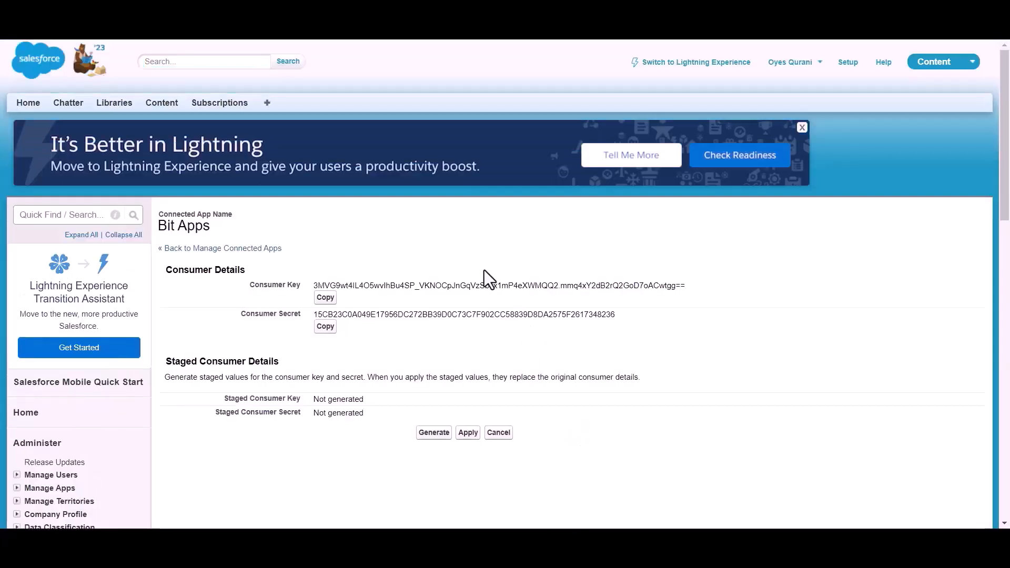
Review the revealed Bit Apps Consumer Key and Consumer Secret.
scroll(477, 261, "down", 1)
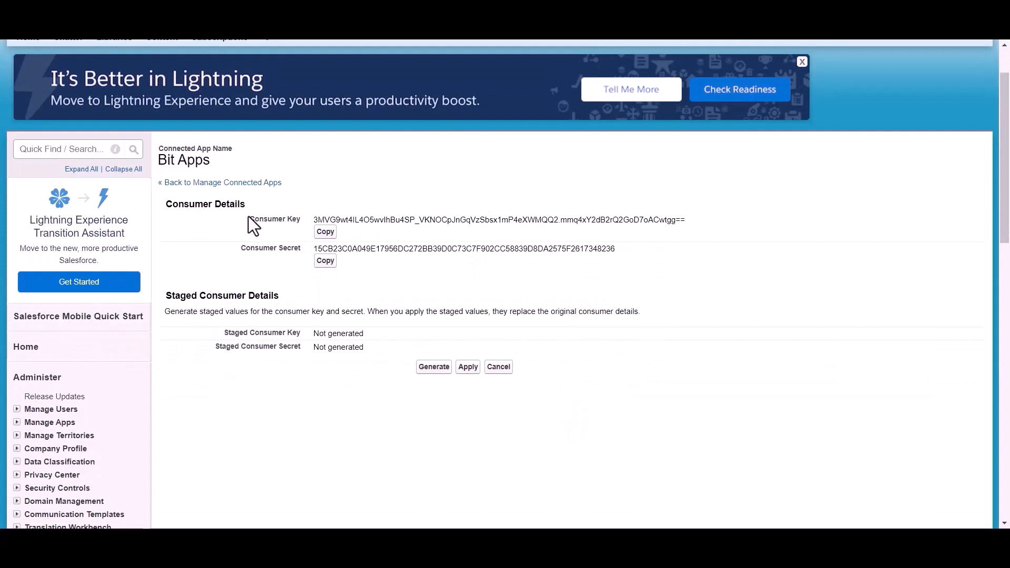
left_click_drag(233, 250, 304, 251)
left_click(358, 275)
scroll(359, 276, "up", 1)
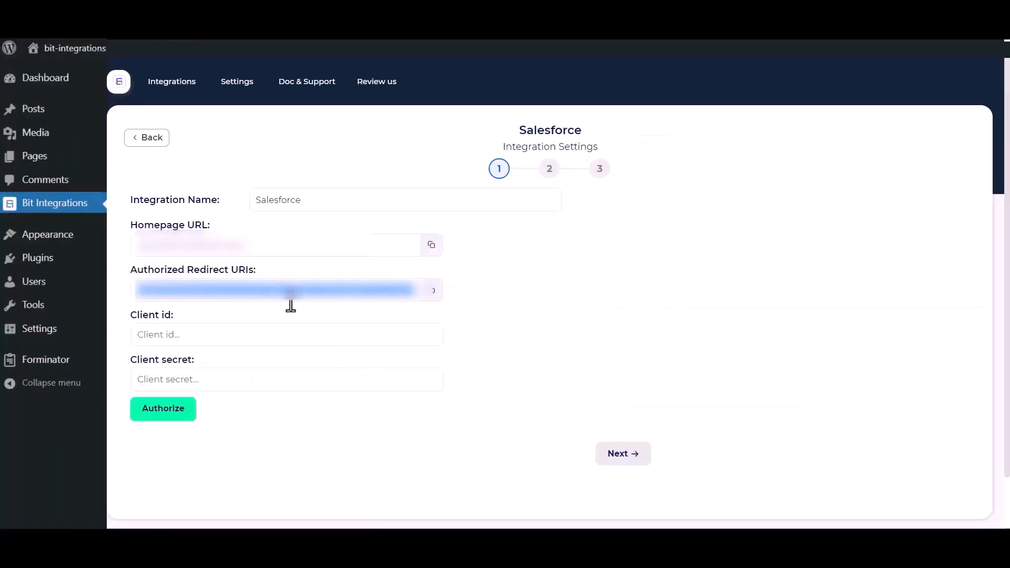
Paste the Salesforce consumer key as Client id and the consumer secret as Client secret.
left_click(218, 335)
key("ctrl+v")
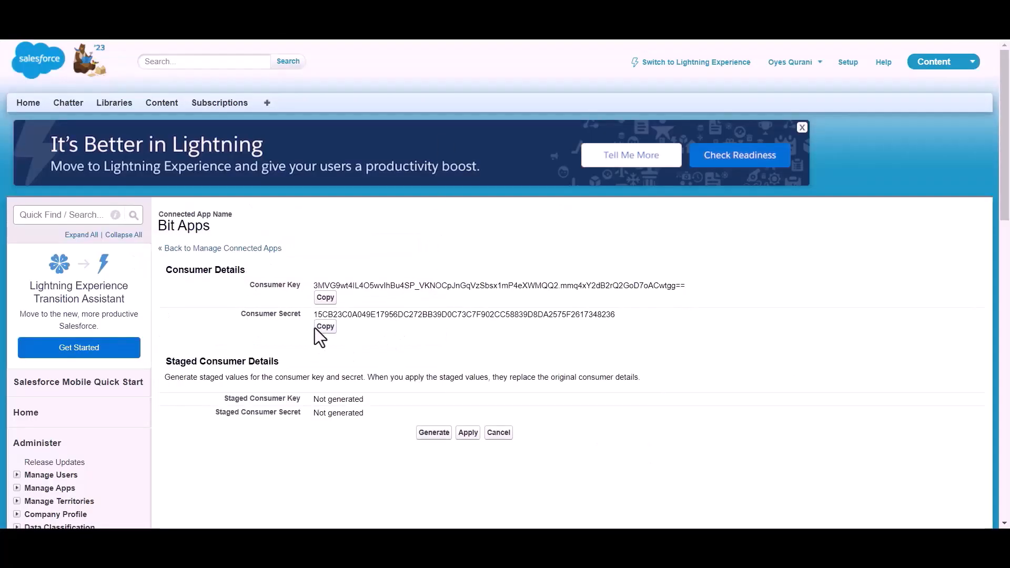
left_click(325, 326)
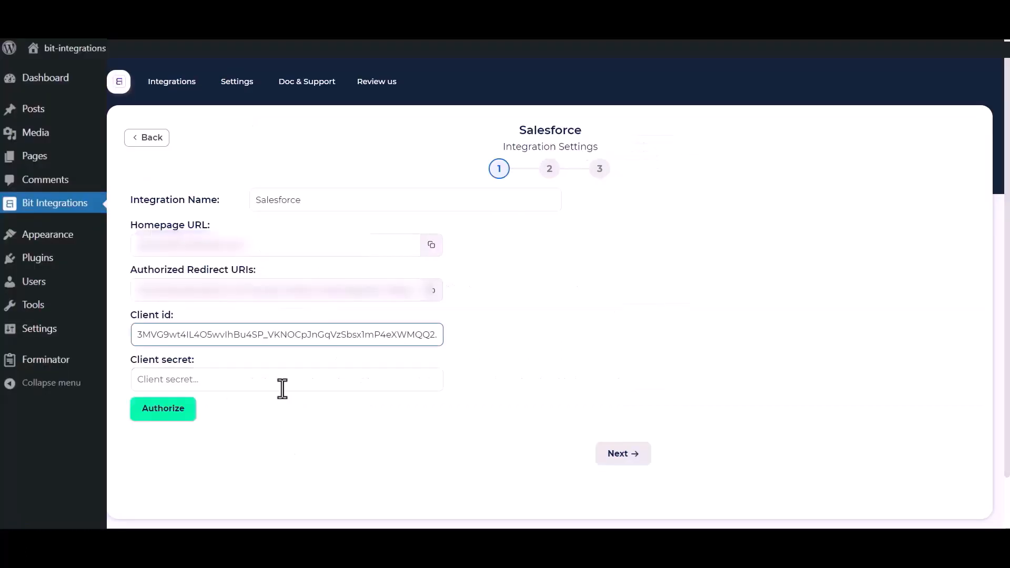
left_click(287, 379)
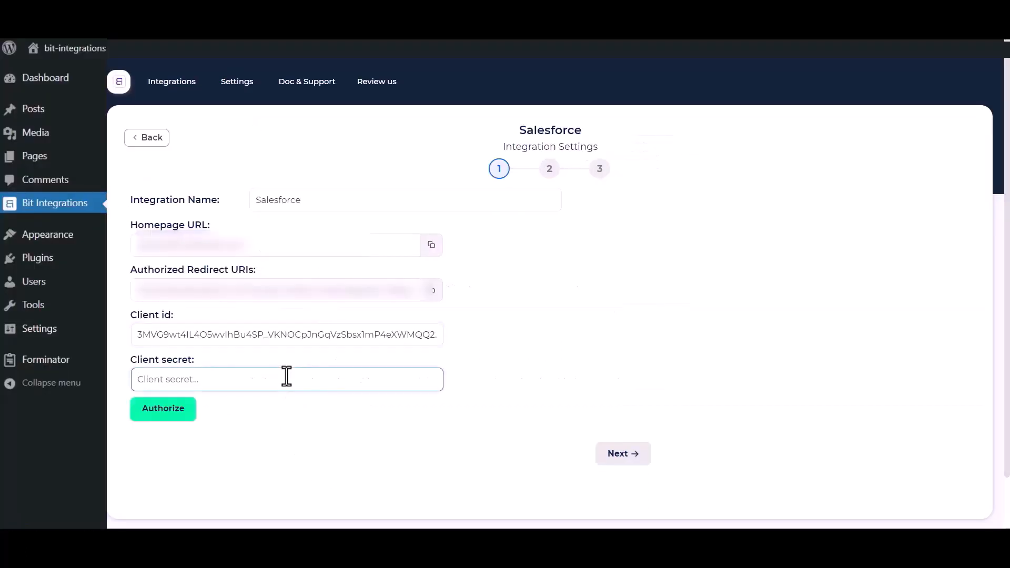
key("ctrl+v")
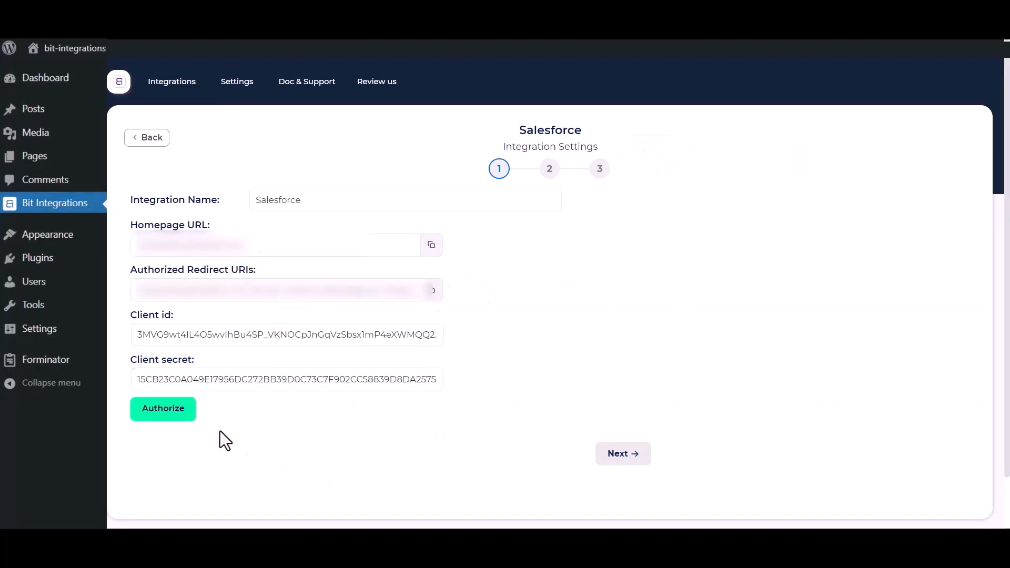
Authorize the Salesforce connection, allow Bit Apps access, and continue to action setup.
left_click(151, 417)
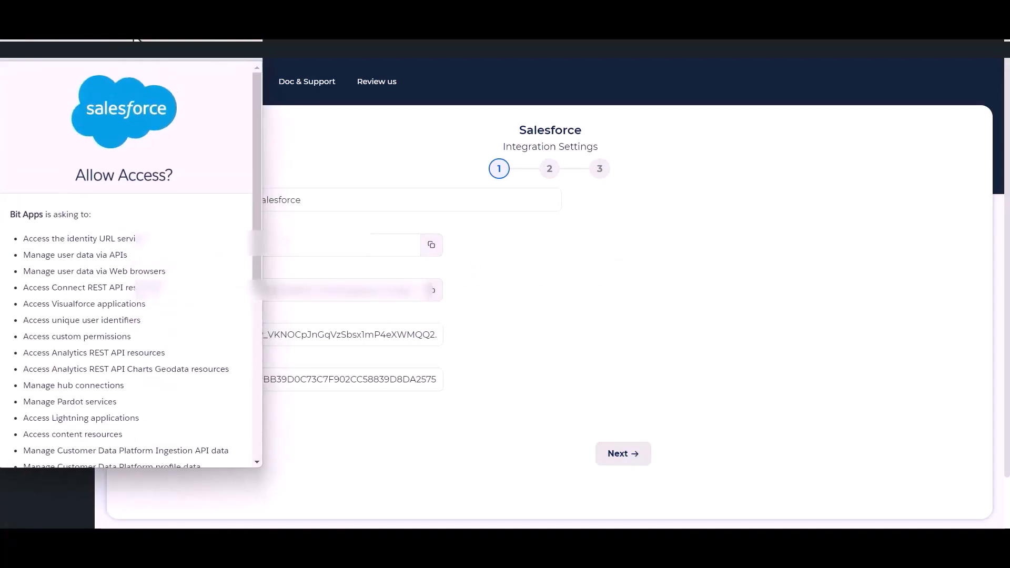
scroll(157, 261, "down", 5)
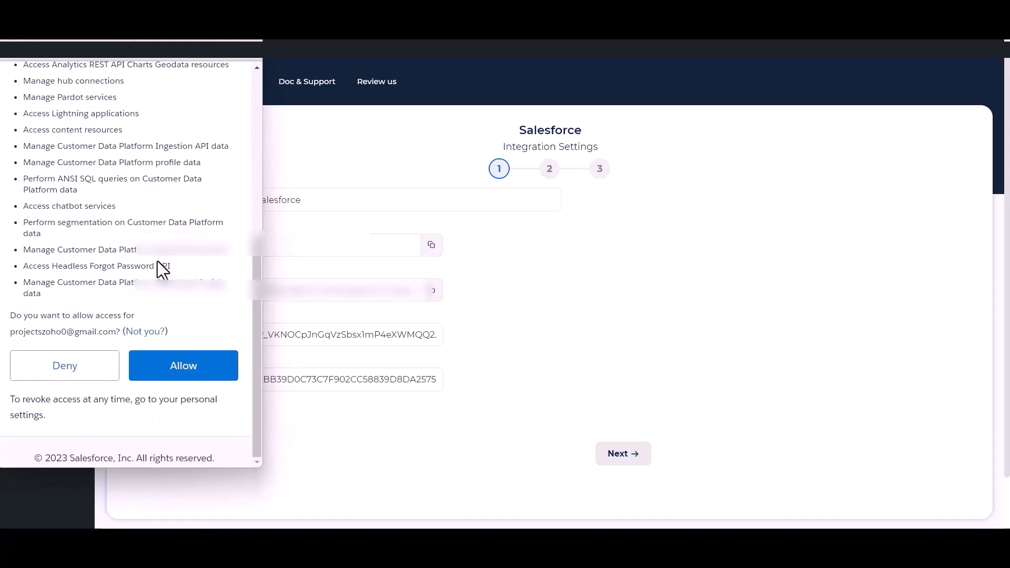
left_click(183, 369)
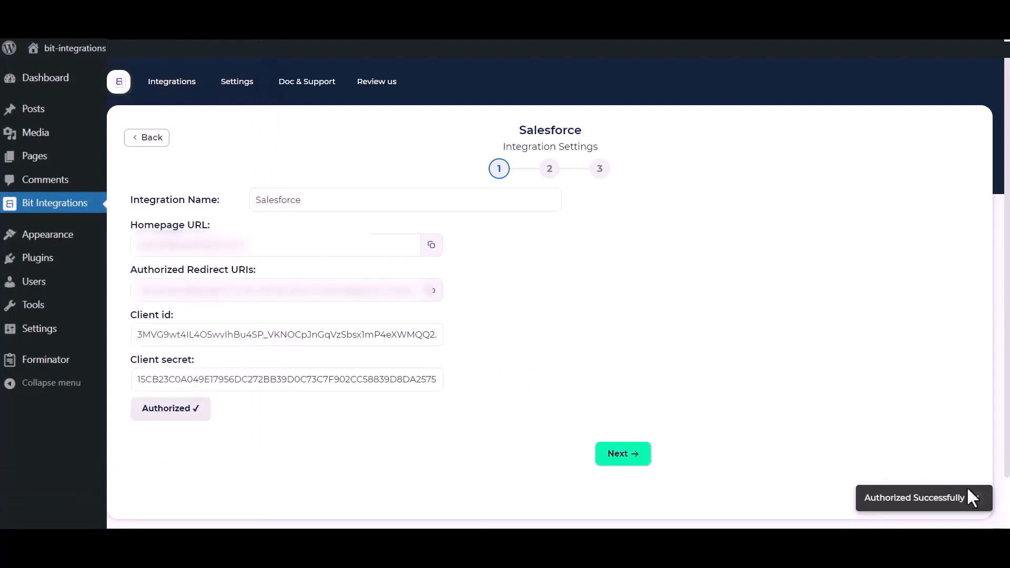
left_click(629, 458)
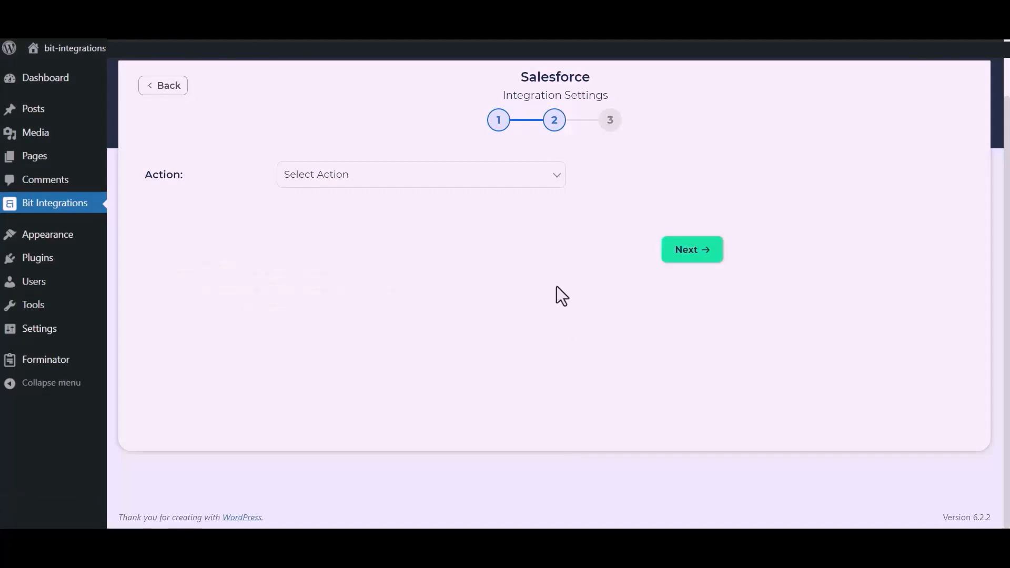
Choose Create lead, map Name to Last Name and Email to Email, and set Company to custom 'Bit Apps'.
left_click(500, 182)
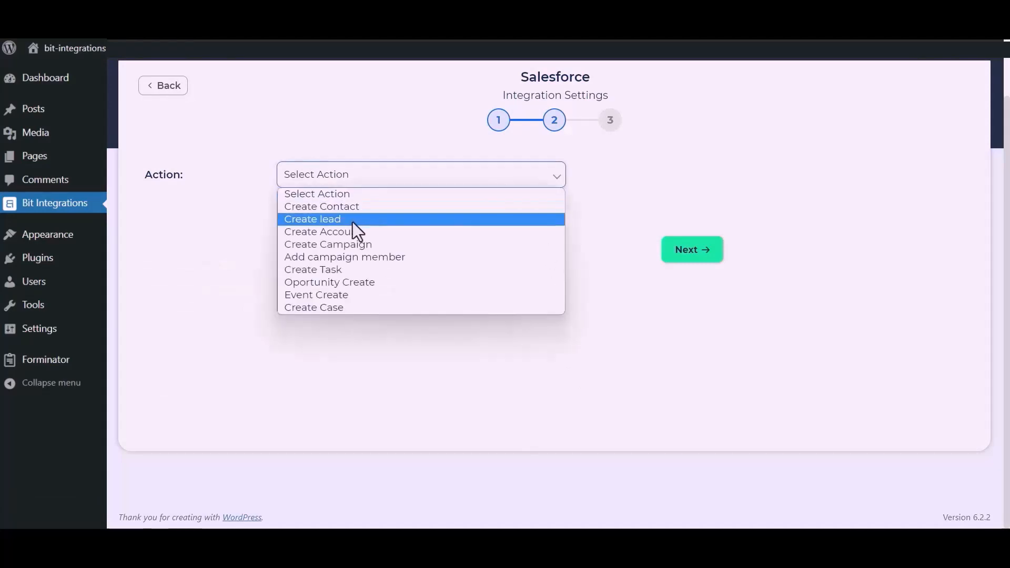
left_click(353, 220)
left_click(336, 286)
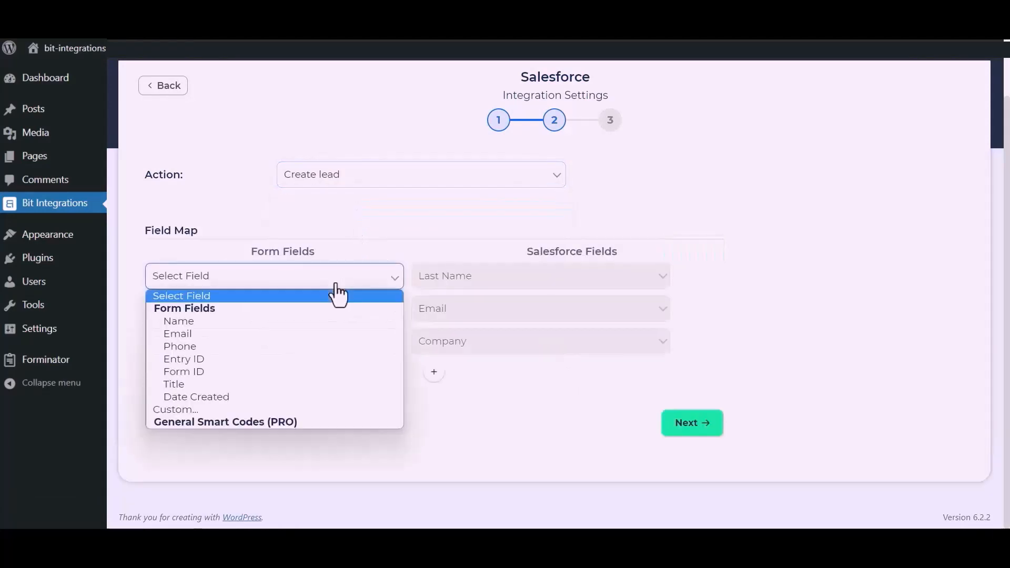
left_click(237, 321)
left_click(267, 316)
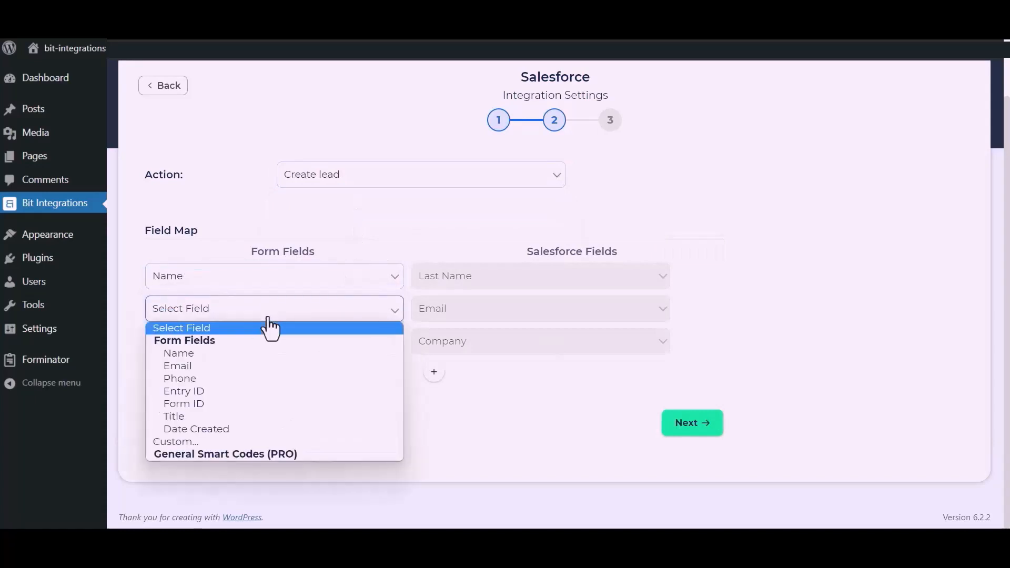
left_click(210, 365)
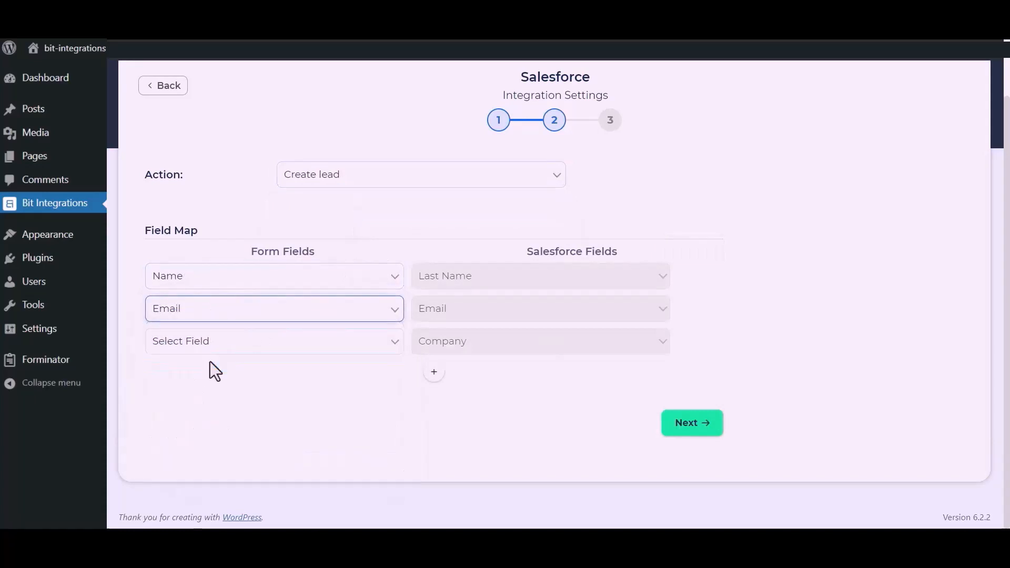
left_click(244, 352)
left_click(181, 474)
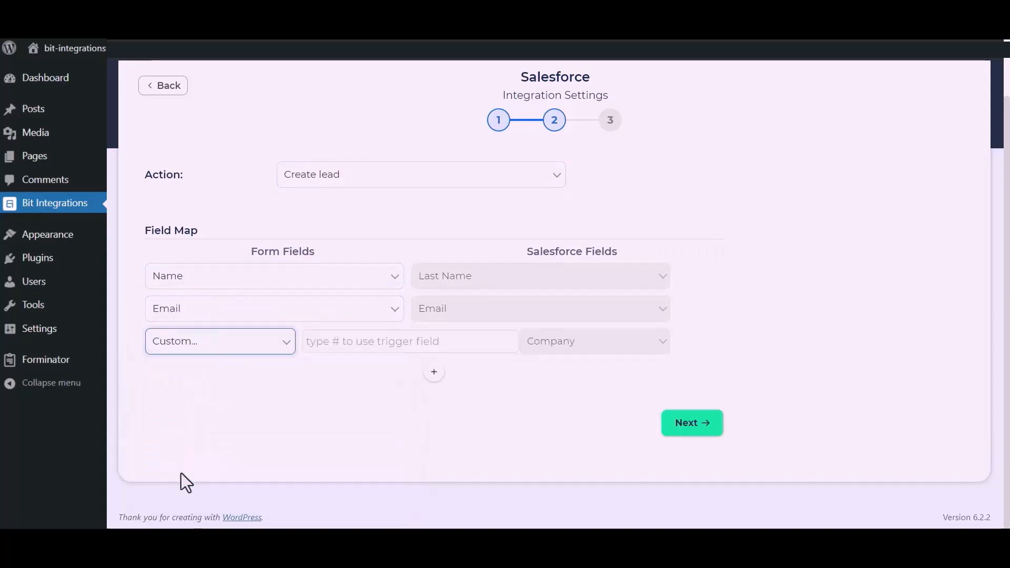
left_click(355, 349)
type("B")
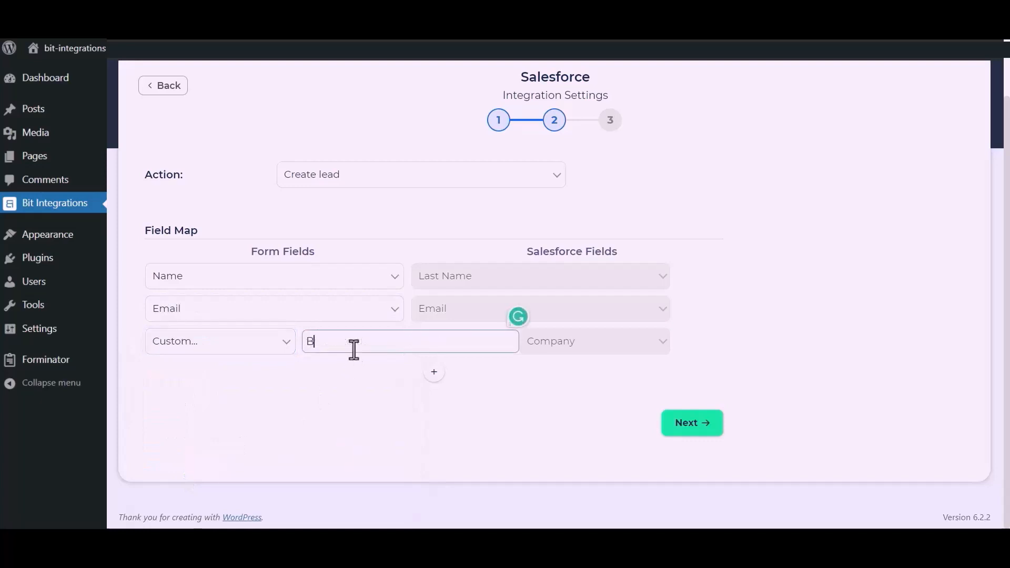
type("it Apps")
Add a Phone-to-Phone mapping row, then finish and save the integration.
left_click(434, 372)
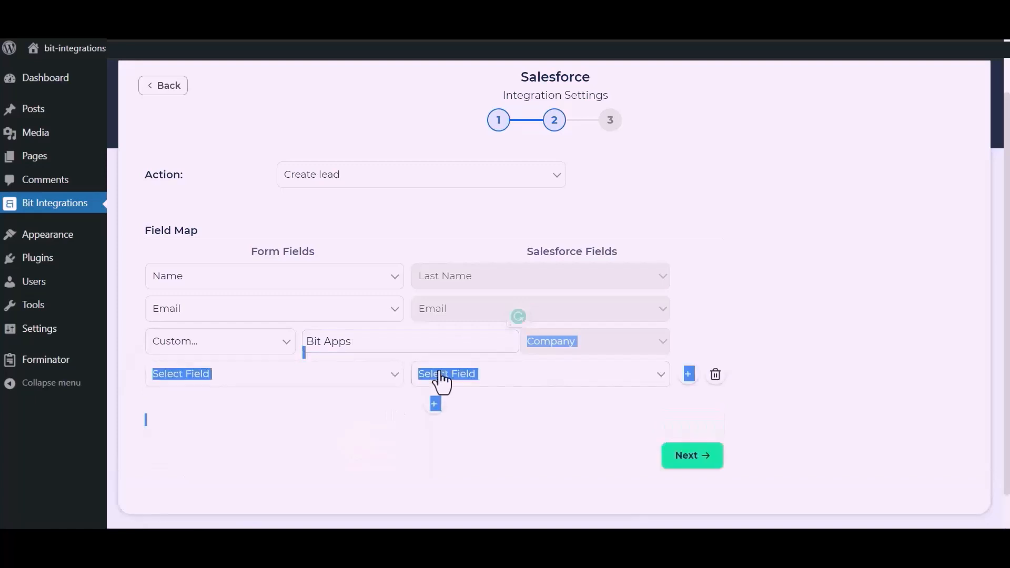
left_click(332, 380)
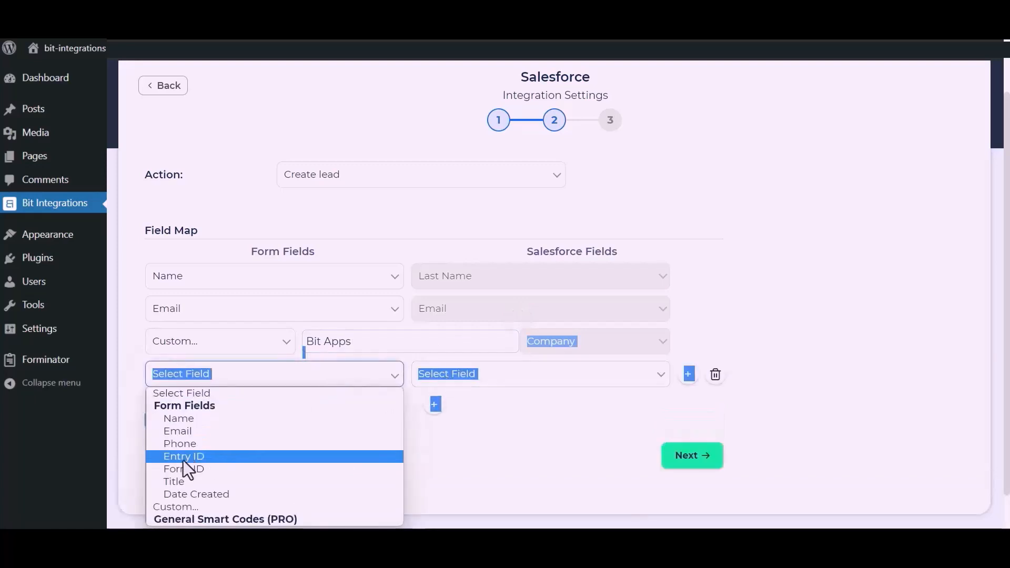
left_click(181, 444)
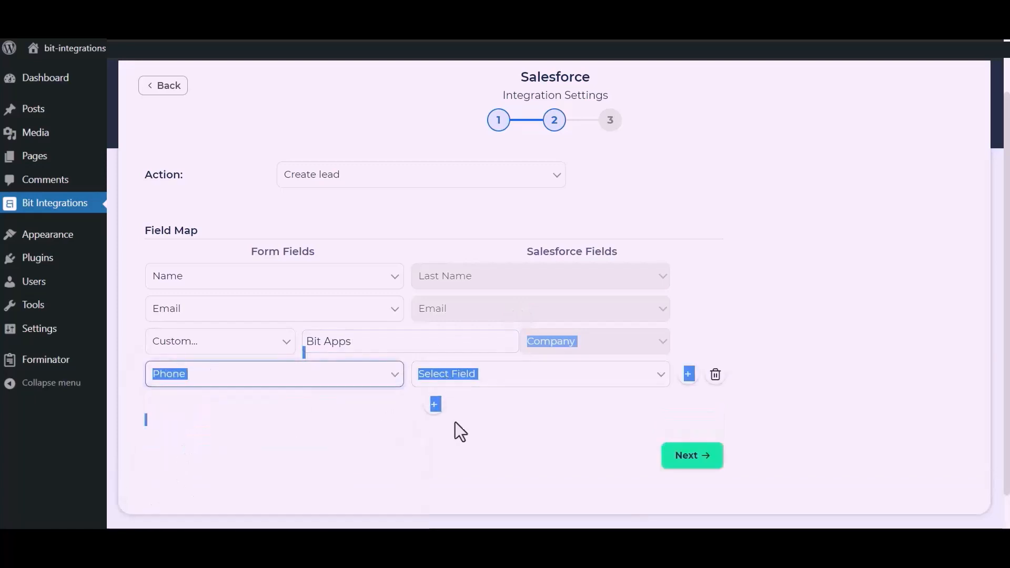
left_click(550, 377)
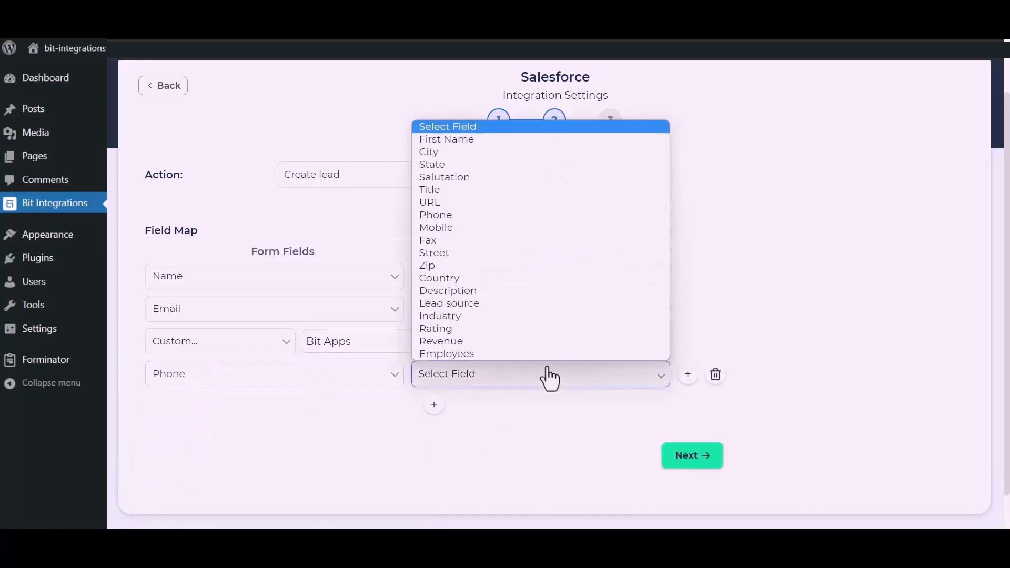
left_click(450, 219)
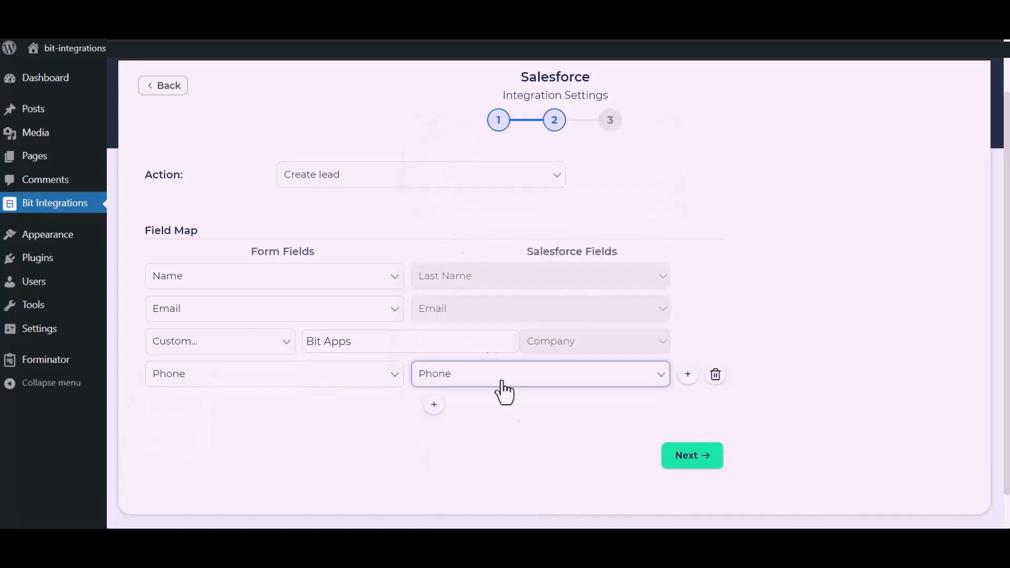
left_click(694, 457)
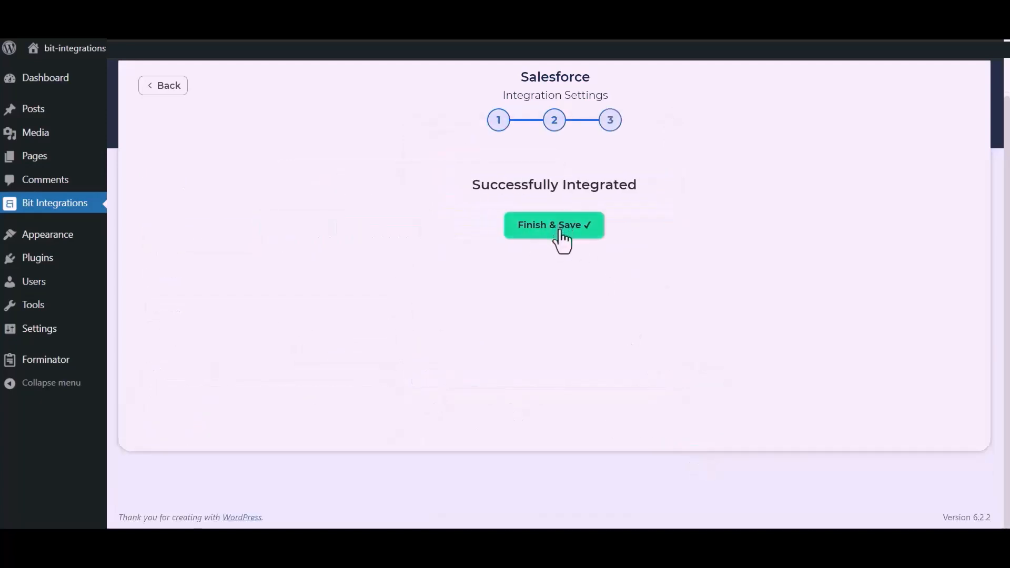
left_click(559, 236)
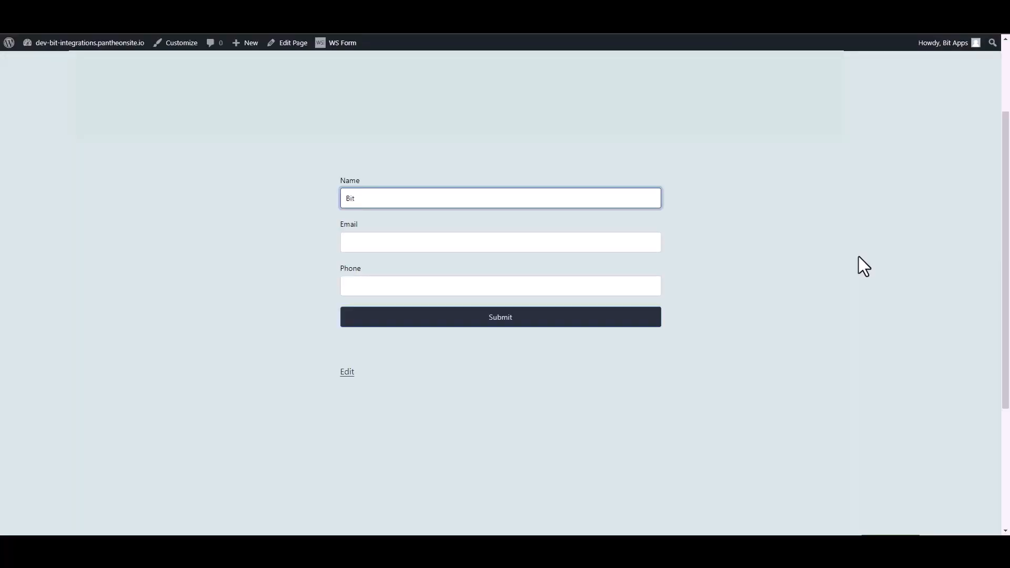
Submit a WS Form test entry named 'Bit Integrations' with an e-mail and phone, then open Salesforce Leads.
type("Bit Integrations")
left_click(651, 241)
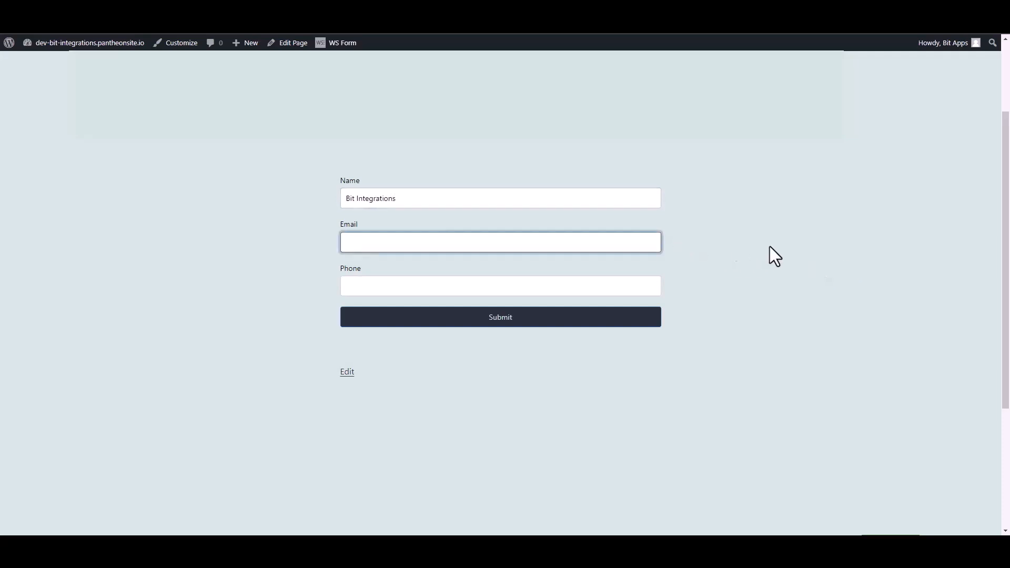
key("Tab")
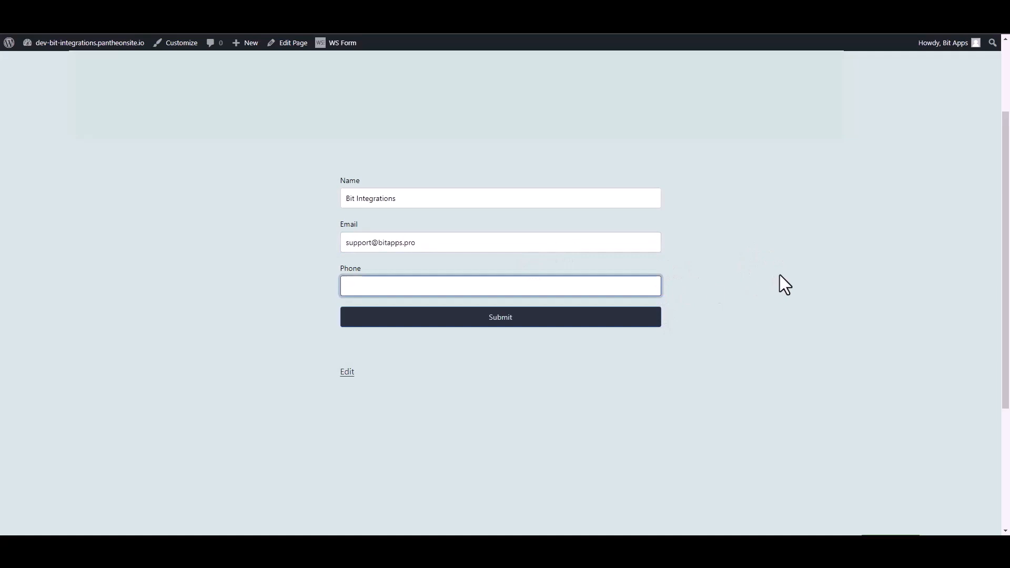
type("444555666")
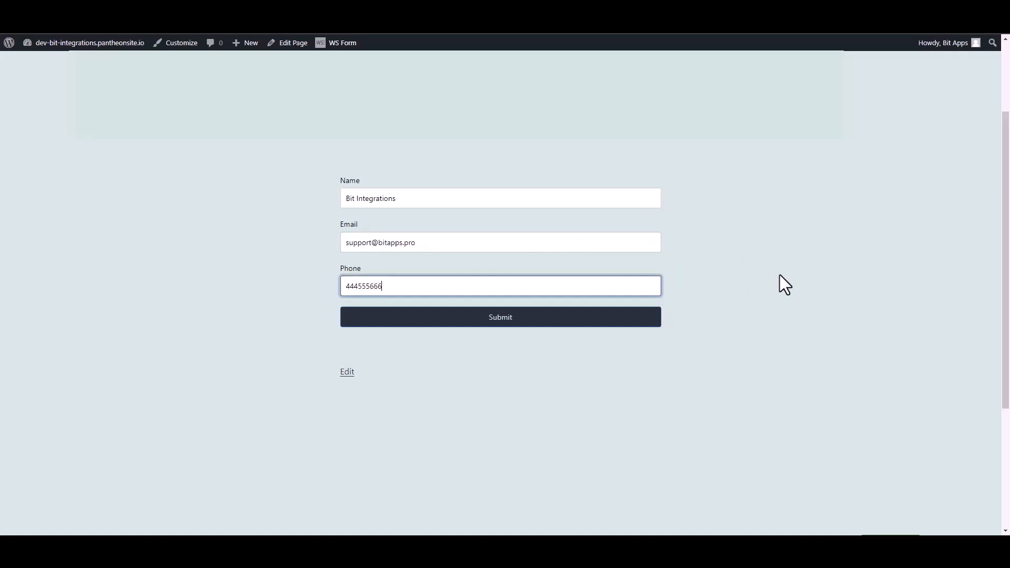
left_click(655, 331)
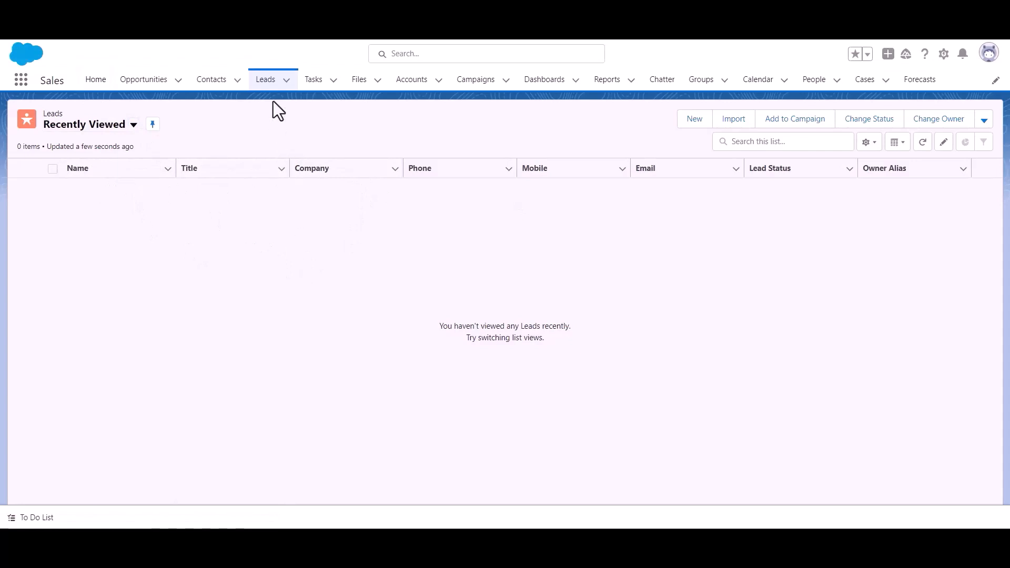
left_click(266, 87)
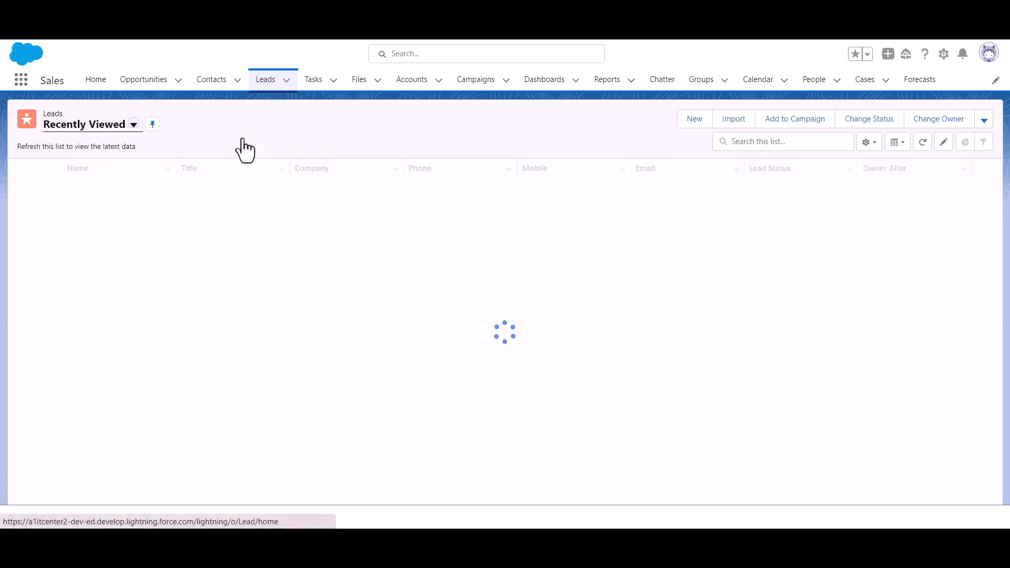